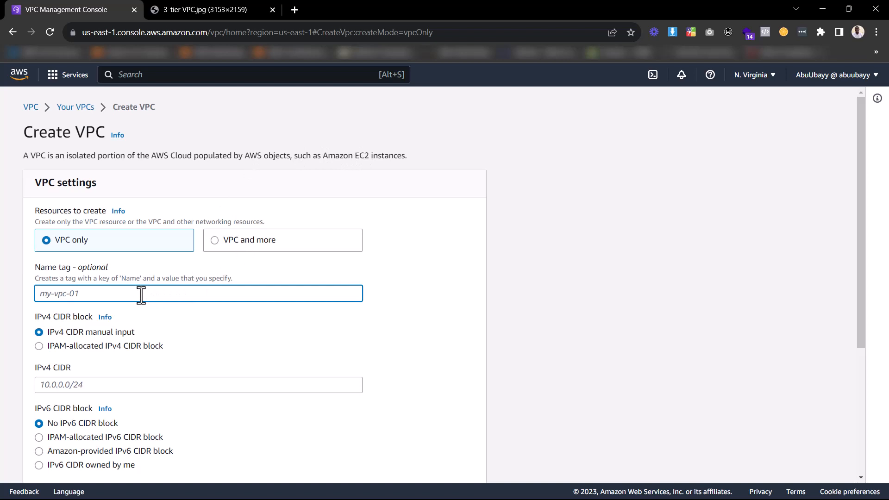
Step: Create a VPC named DemoVPC with the IPv4 CIDR 10.0.0.0/16, checking the range against the 3-tier VPC reference diagram
text(DemoVPC)
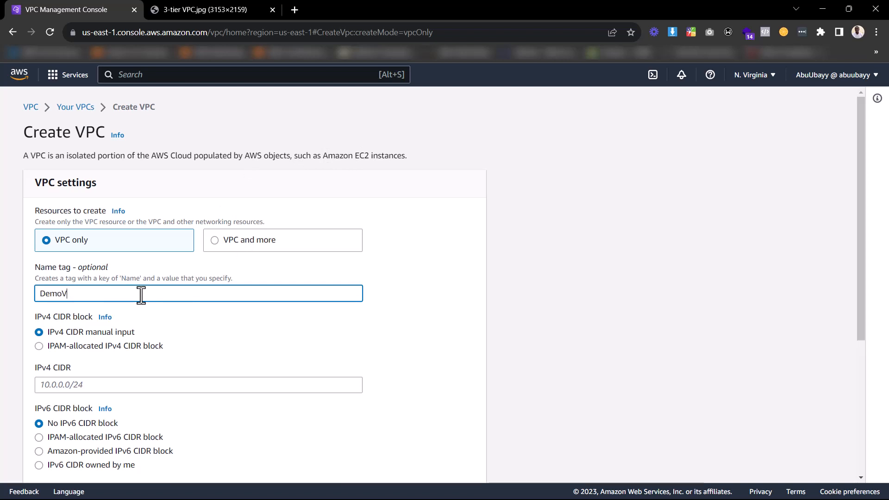
scroll(116, 296, down, 2)
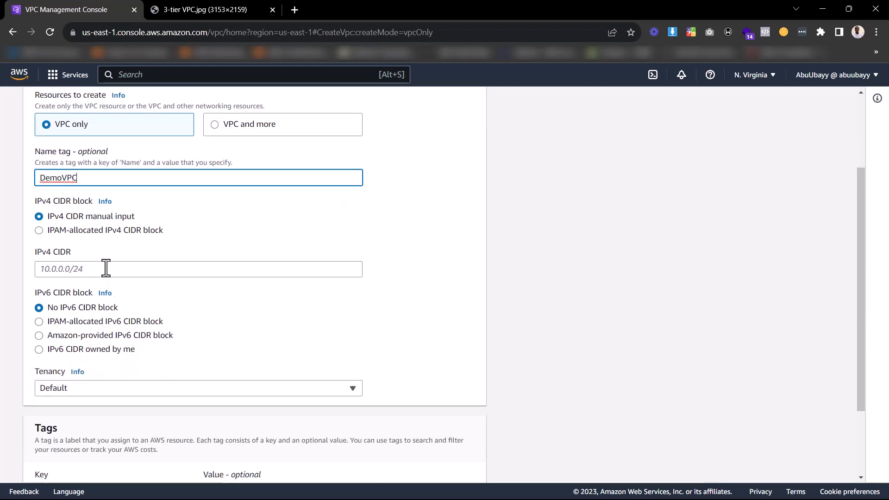
click(179, 4)
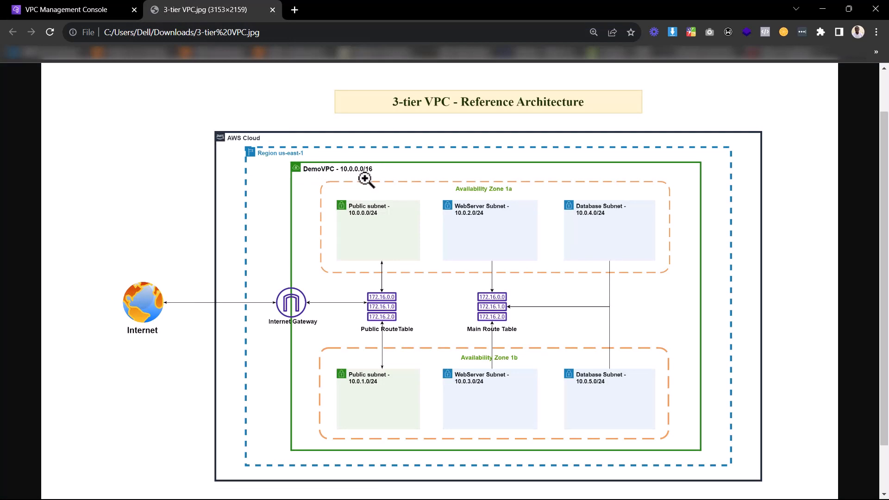
click(97, 6)
click(120, 267)
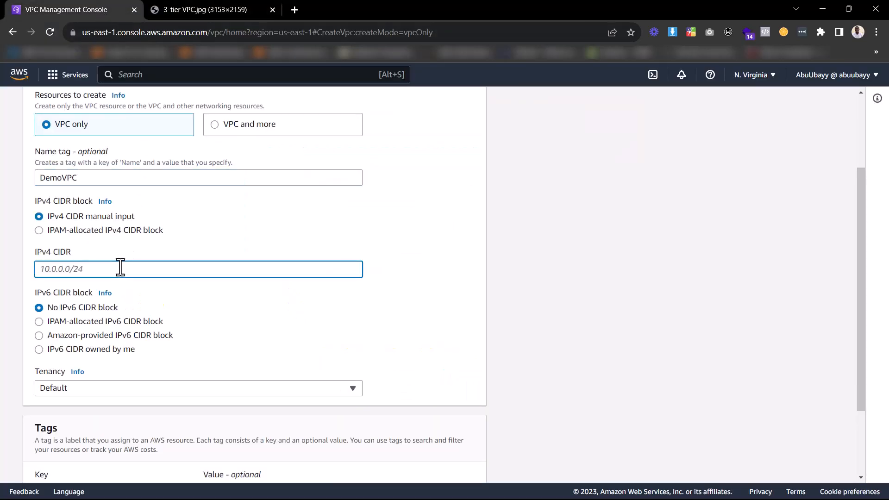
text(10.0.0.0/16)
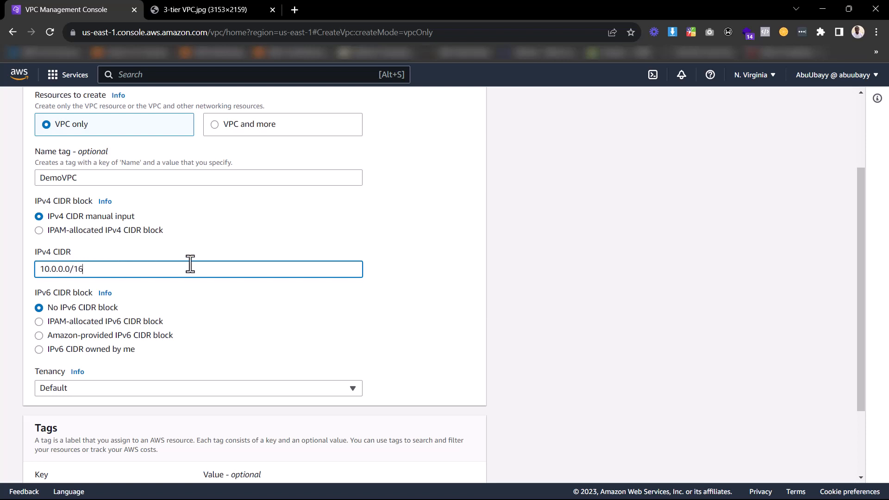
scroll(192, 262, down, 3)
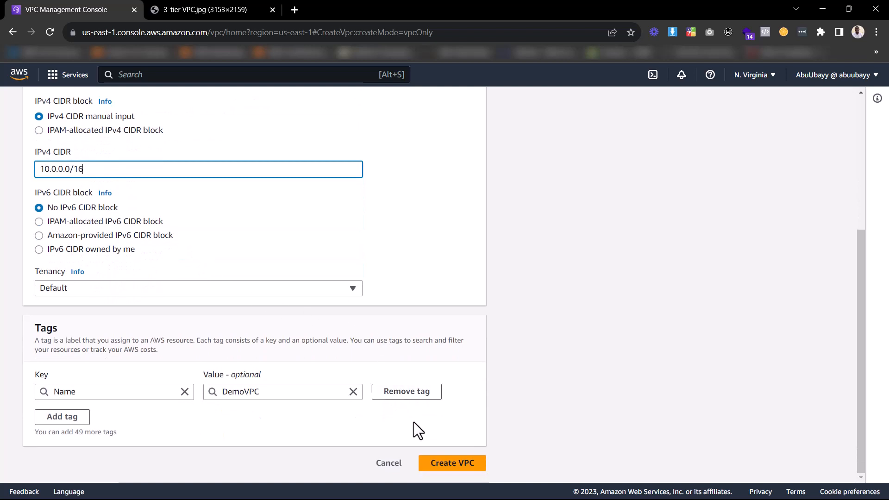
click(452, 463)
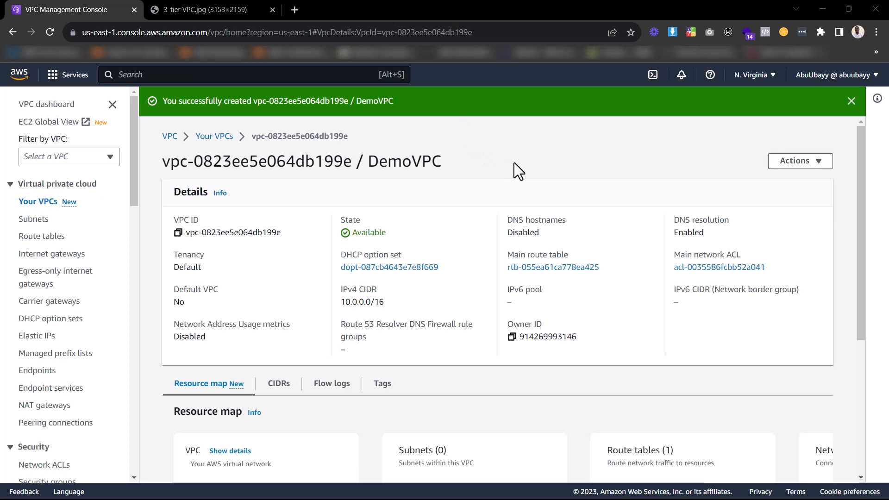
Step: Enable DNS hostnames in the settings of DemoVPC and save the change
click(792, 163)
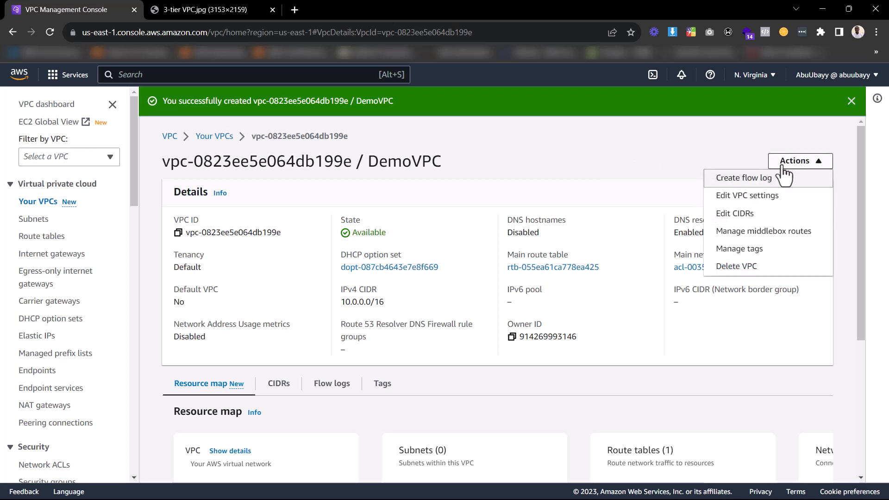
click(764, 199)
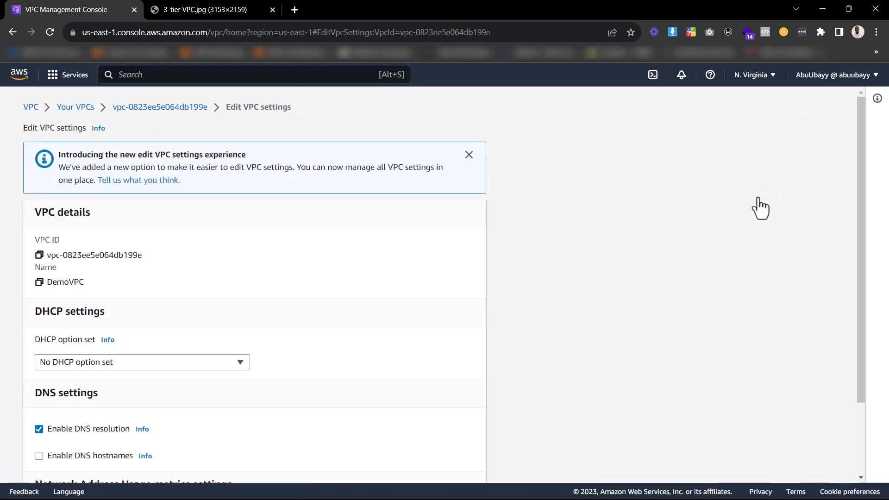
scroll(148, 154, down, 2)
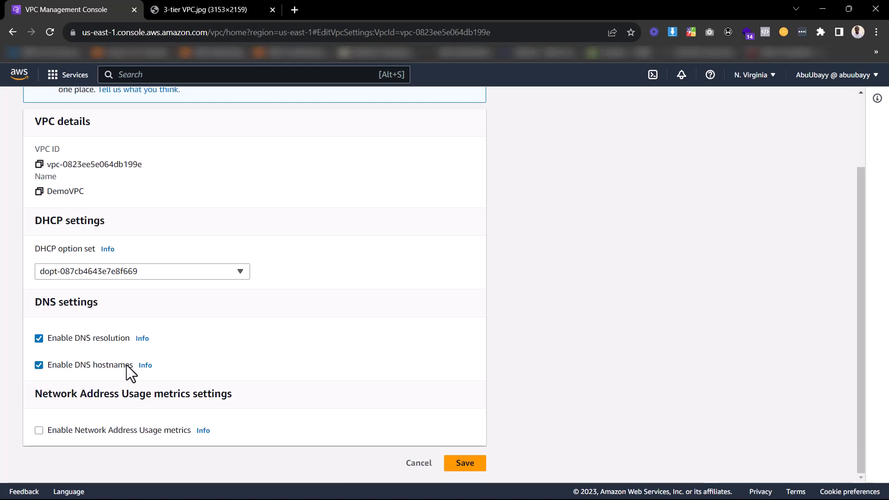
click(463, 461)
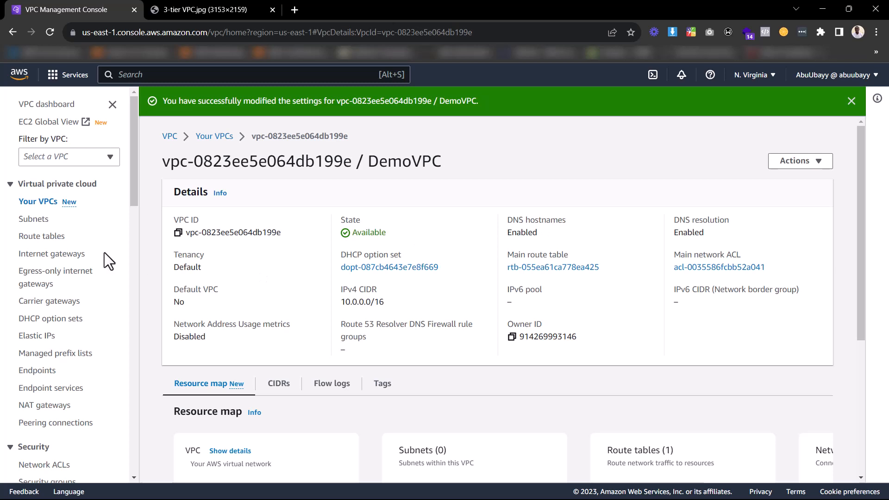
Step: Create an internet gateway with the name tag demoIGW
click(54, 254)
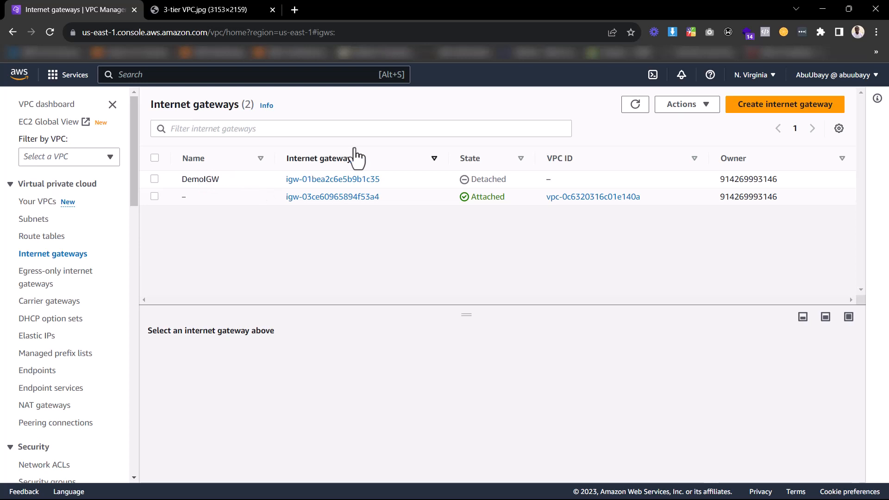
click(761, 107)
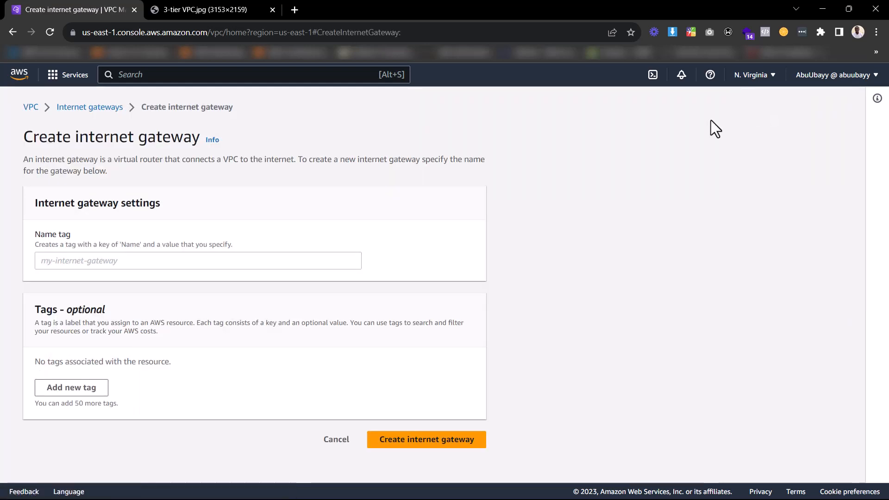
click(196, 261)
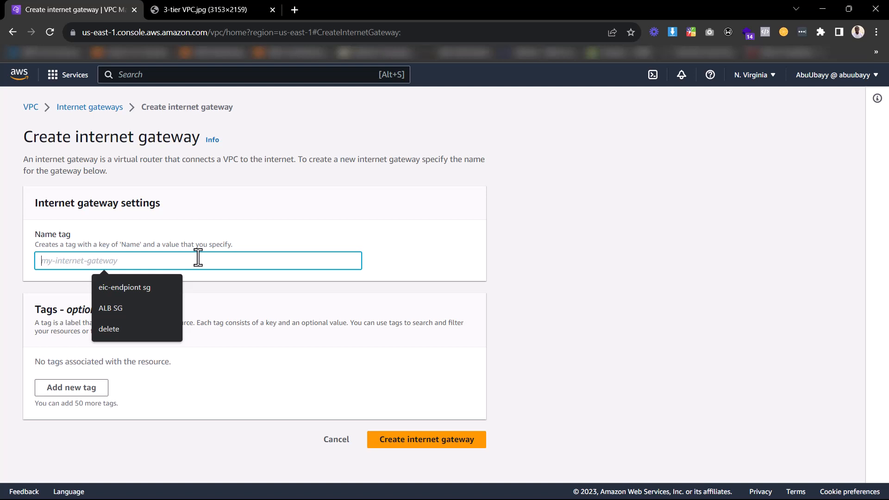
text(dme)
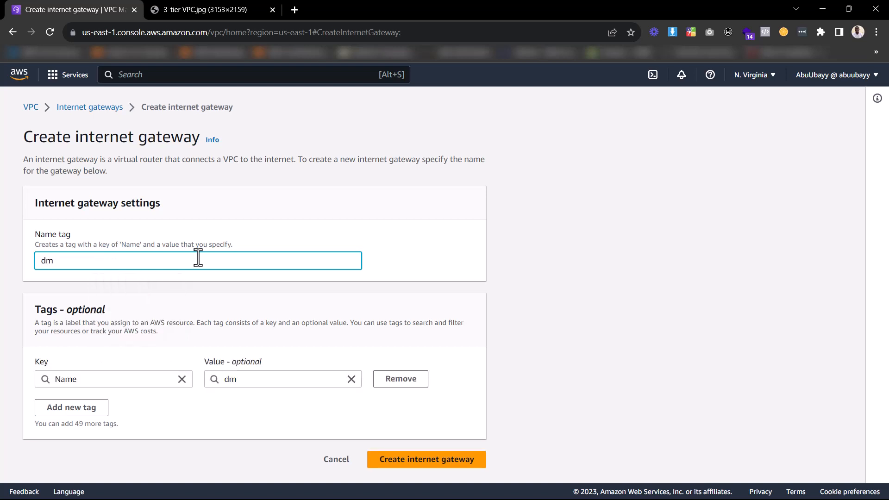
key(BackSpace)
text(emoIGW)
click(428, 461)
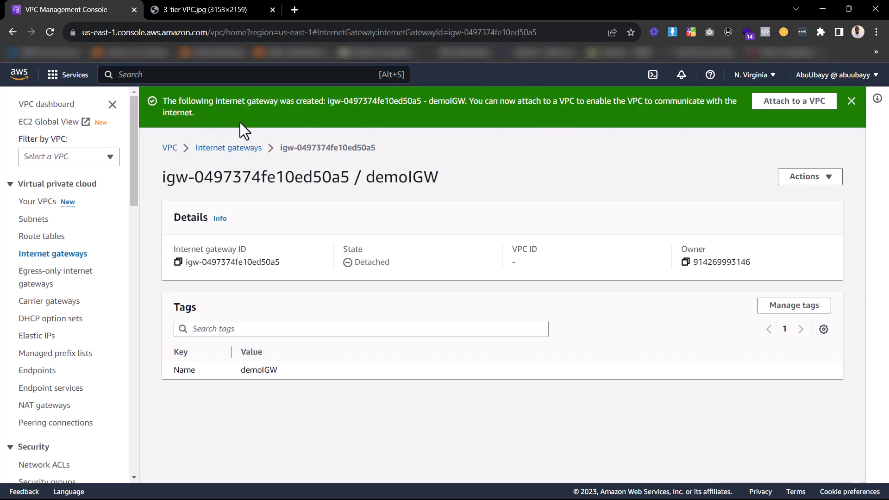
Step: Attach the demoIGW internet gateway to DemoVPC
click(794, 103)
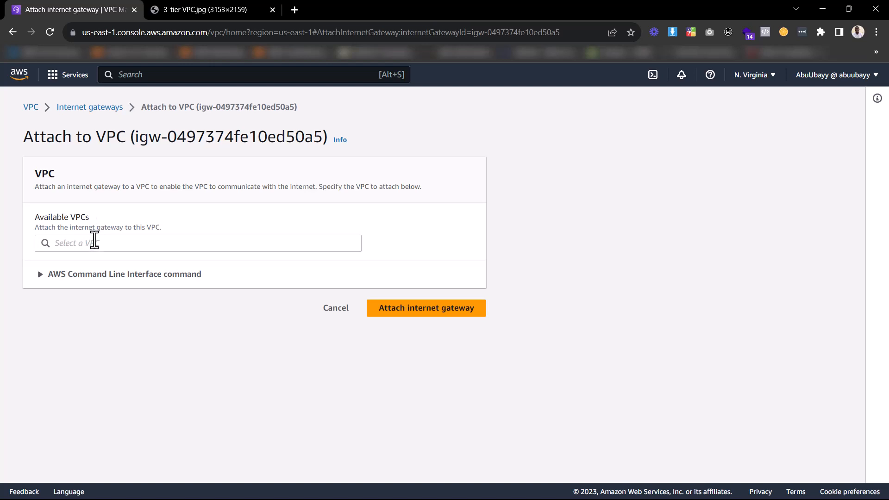
click(91, 243)
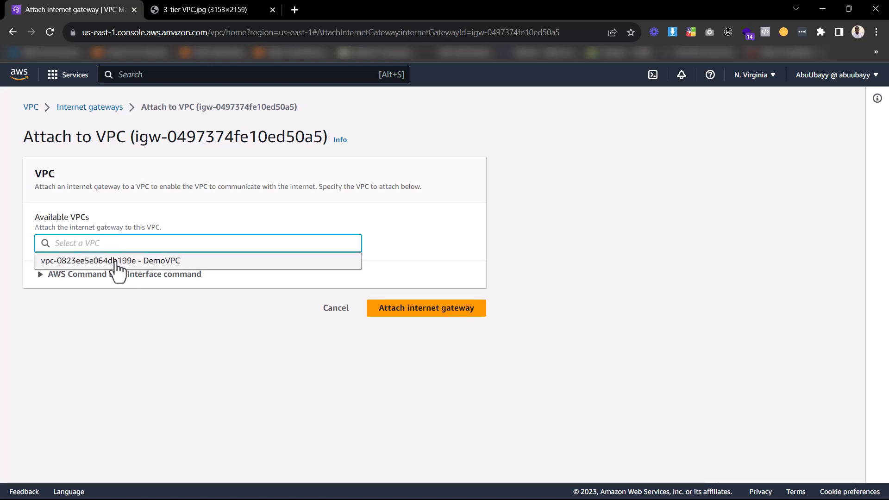
click(115, 262)
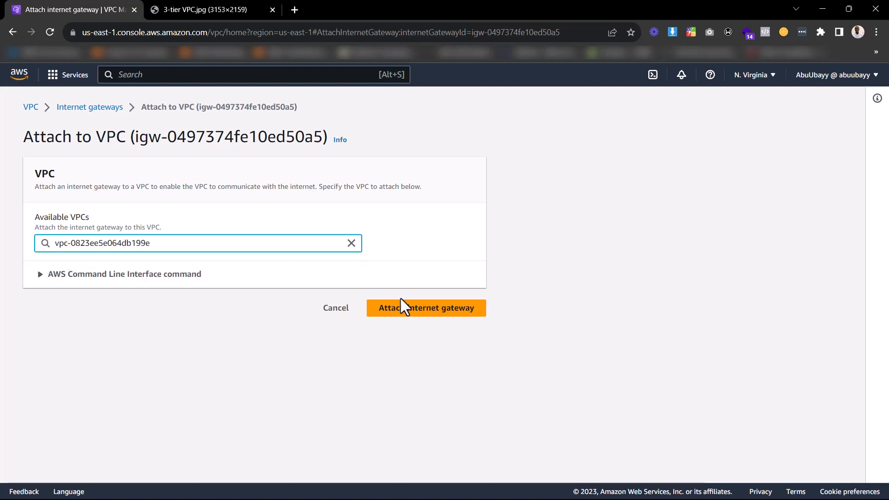
click(406, 311)
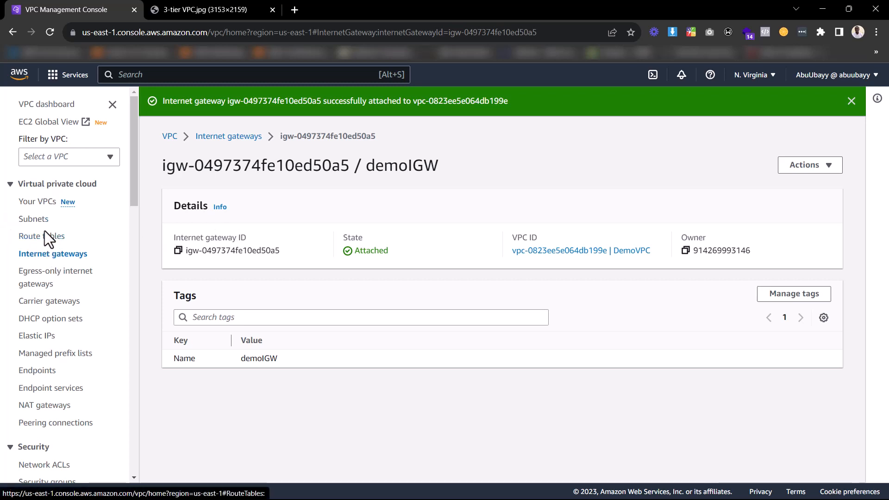
Step: Open the list of subnets and filter it by DemoVPC
click(38, 221)
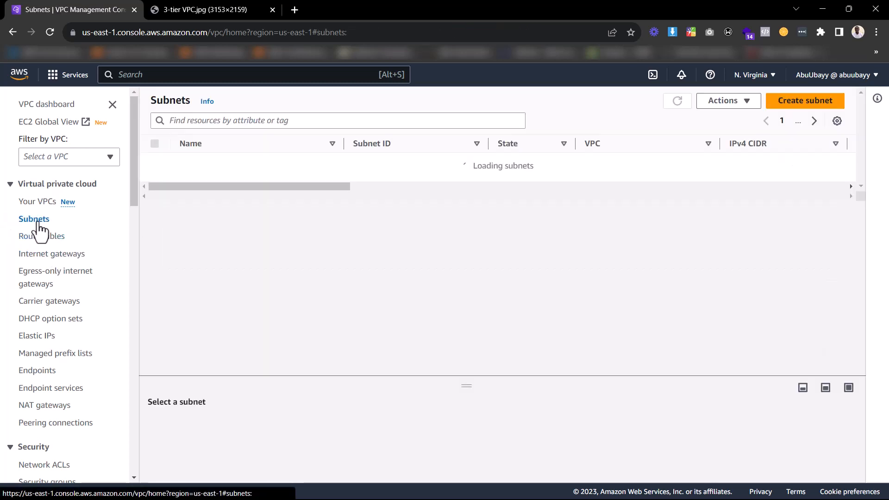
click(69, 157)
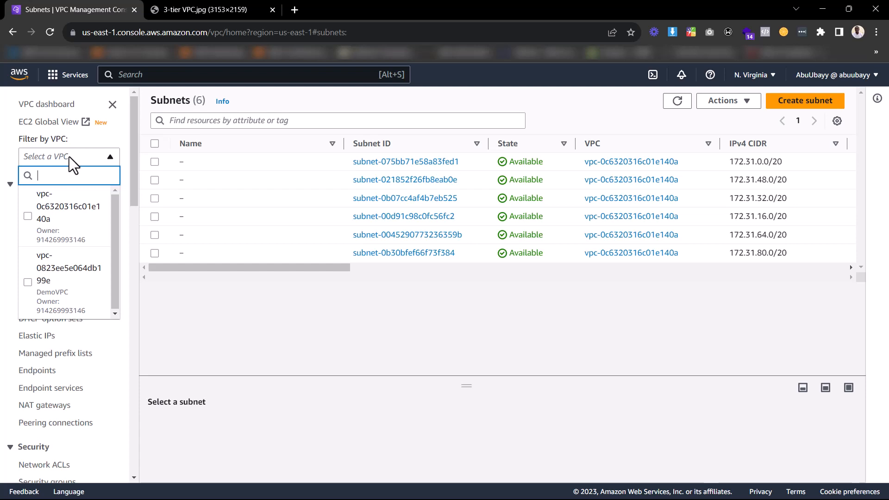
click(53, 306)
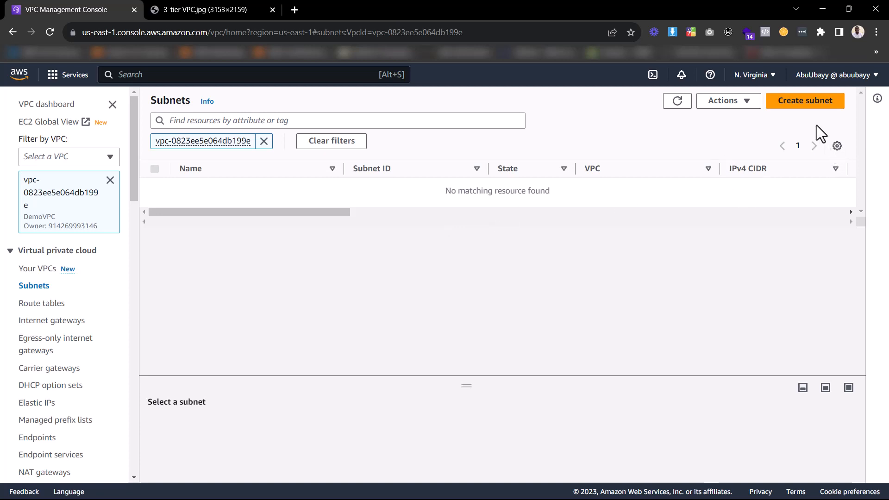
Step: Start creating a subnet and select DemoVPC as its VPC
click(806, 102)
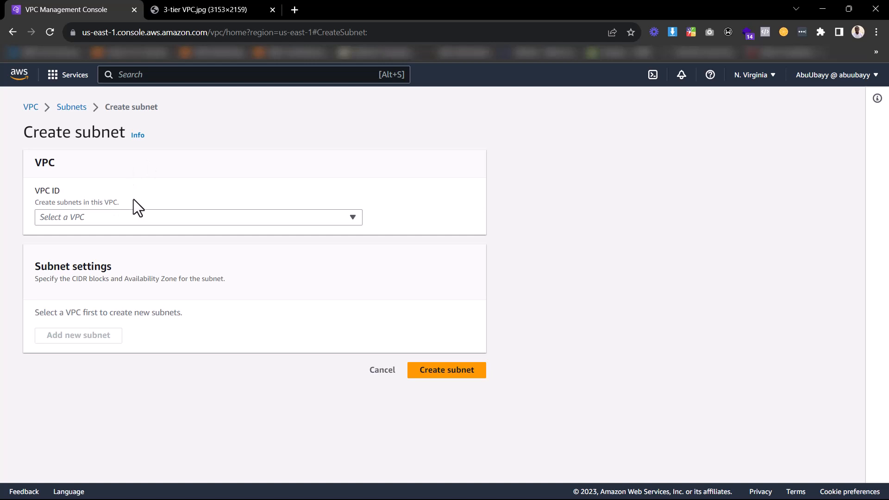
click(121, 226)
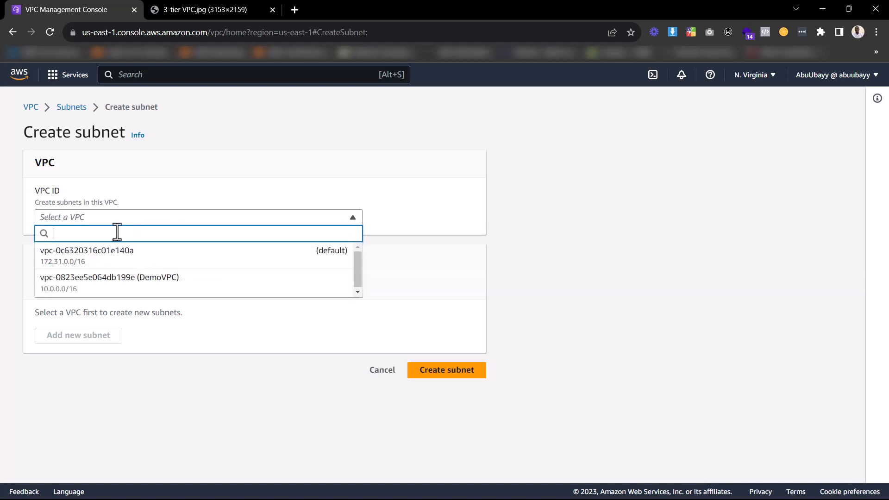
click(136, 287)
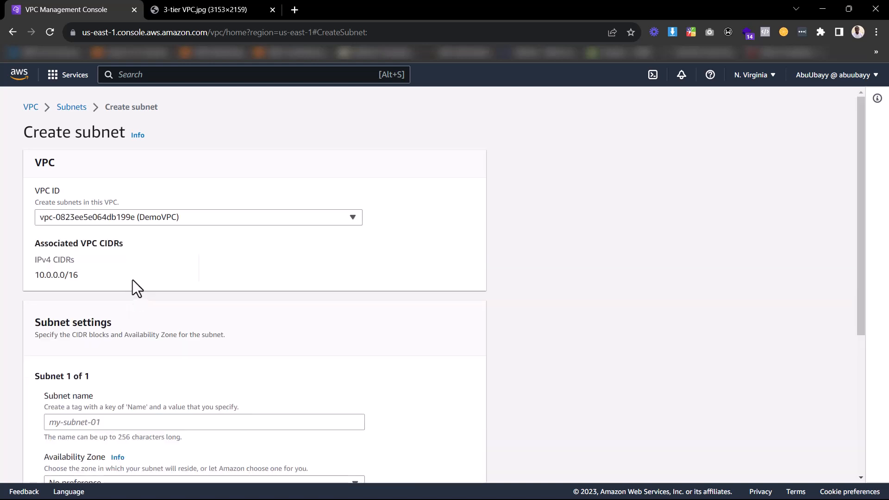
Step: Check the public subnets in the 3-tier VPC reference diagram and name the new subnet Public Subnet AZ-1
scroll(113, 265, down, 3)
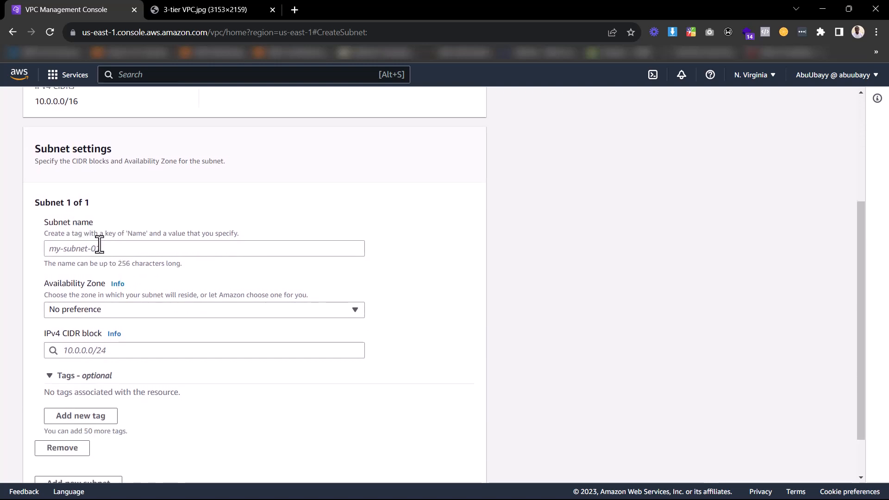
click(99, 246)
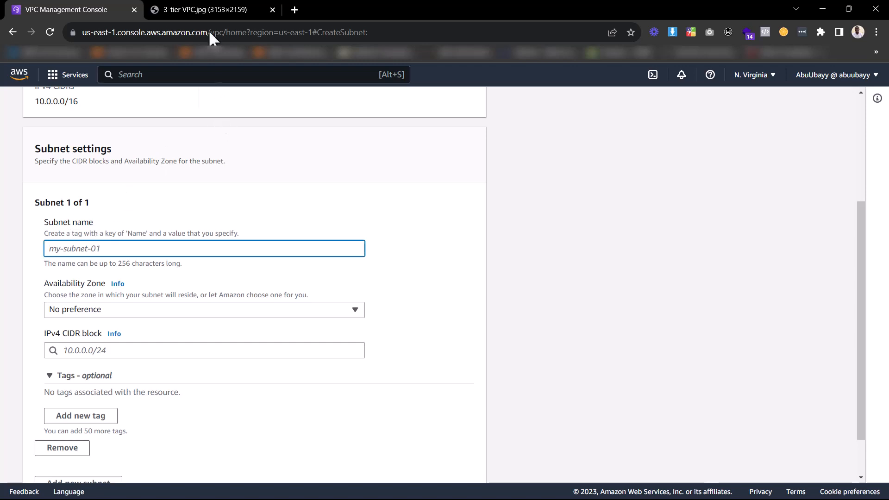
click(200, 9)
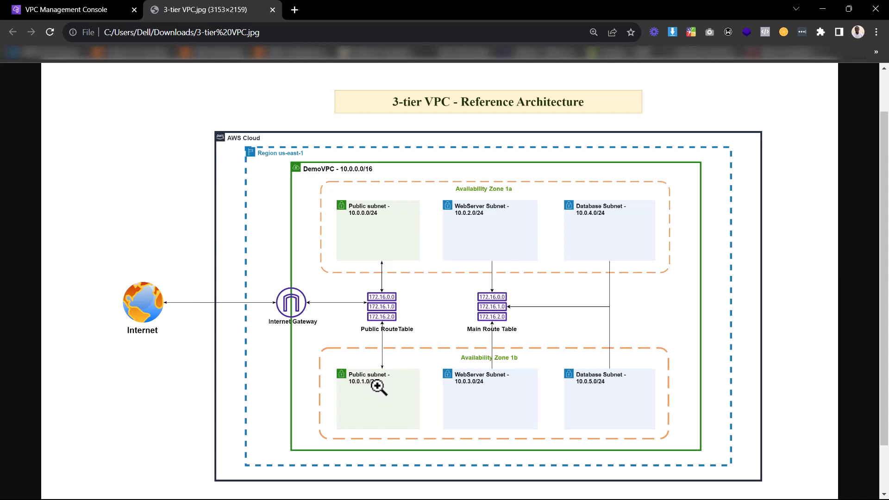
click(62, 9)
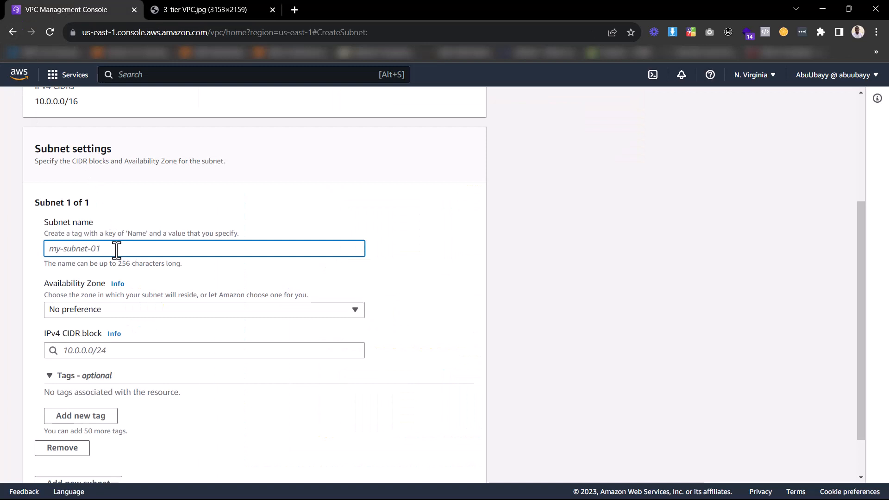
text(Pub)
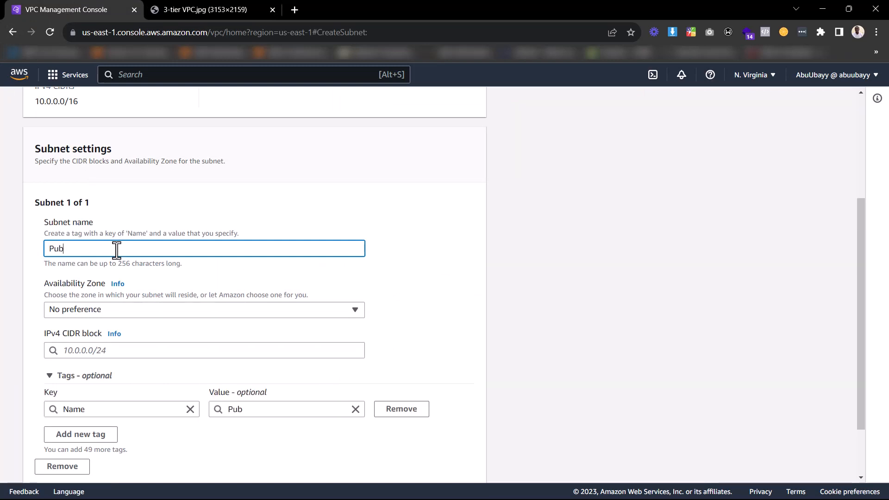
text(lic Subnet AZ-1)
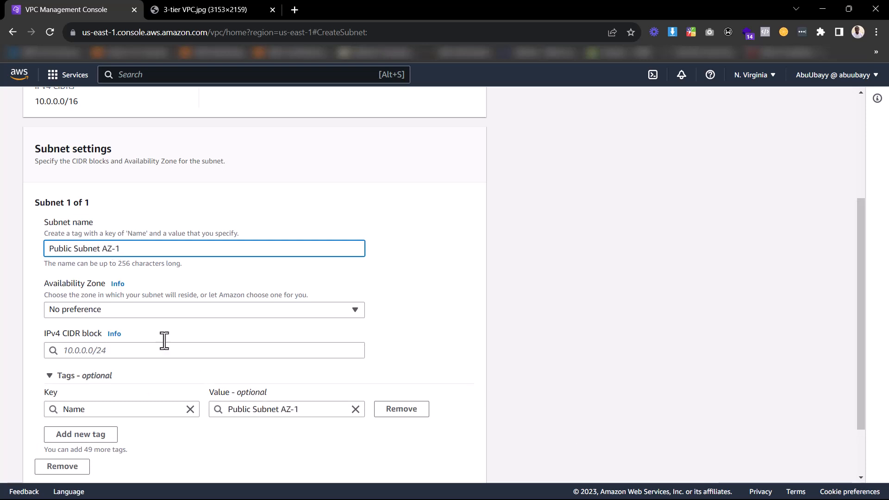
Step: Place Public Subnet AZ-1 in availability zone us-east-1a with IPv4 CIDR block 10.0.0.0/24 and create it
click(141, 308)
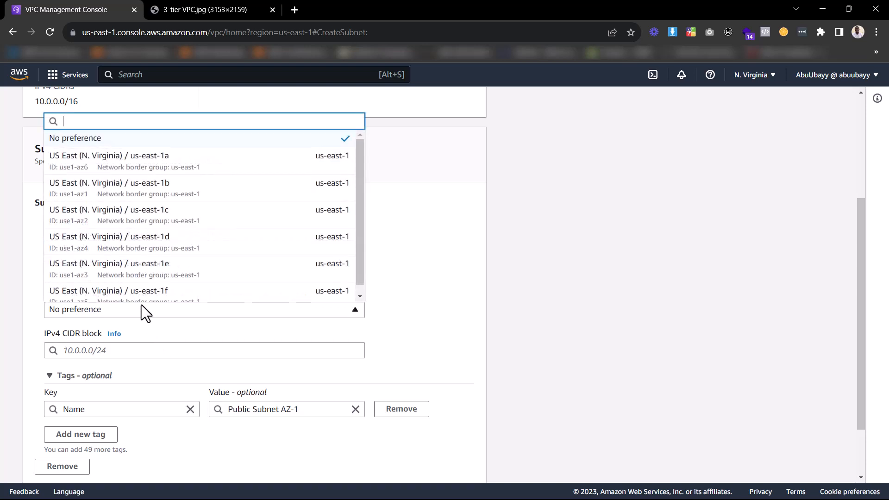
click(144, 159)
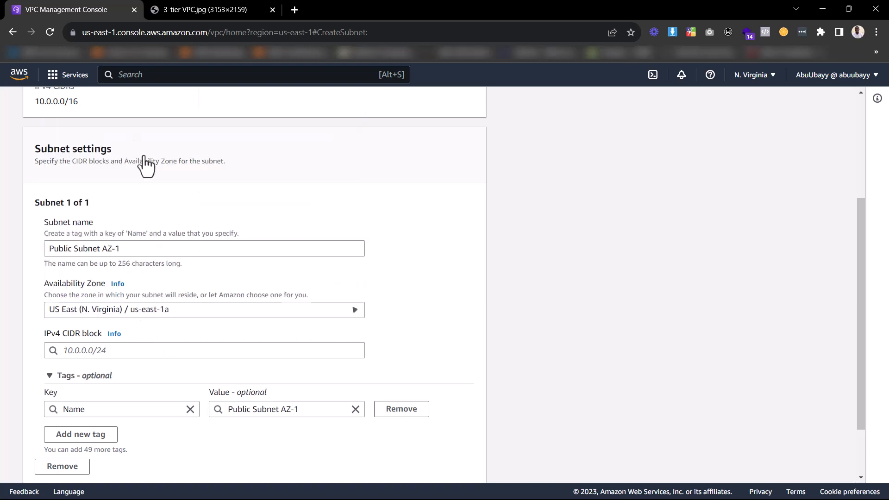
click(159, 347)
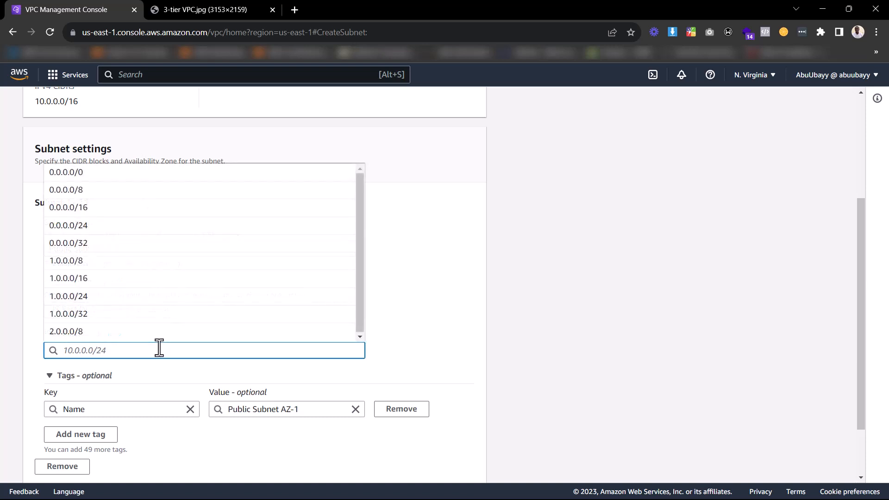
text(10.0.0.0/2)
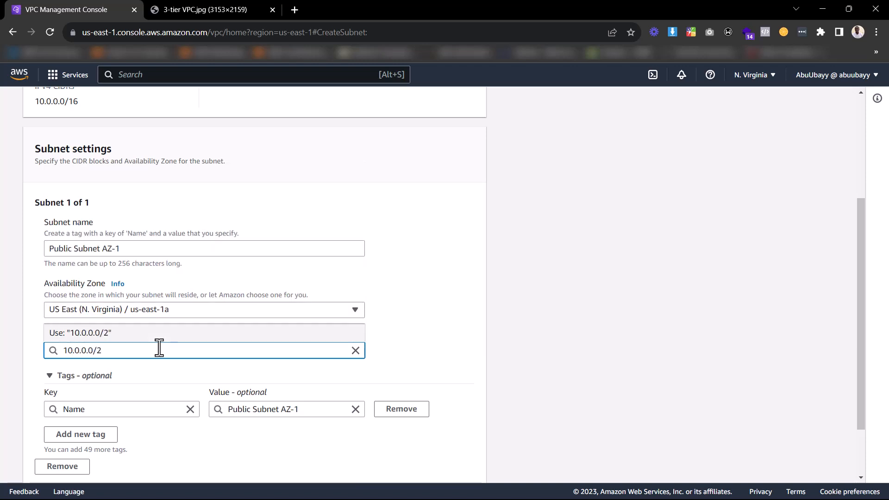
text(4)
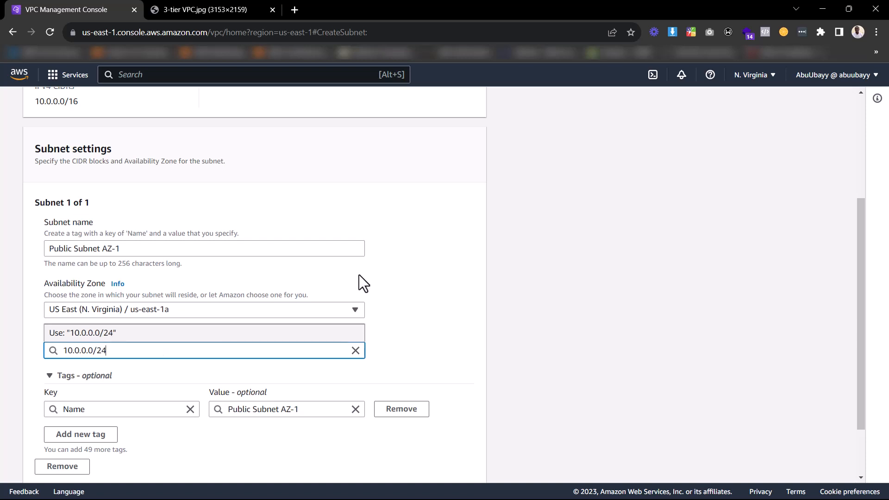
click(465, 326)
scroll(418, 333, down, 2)
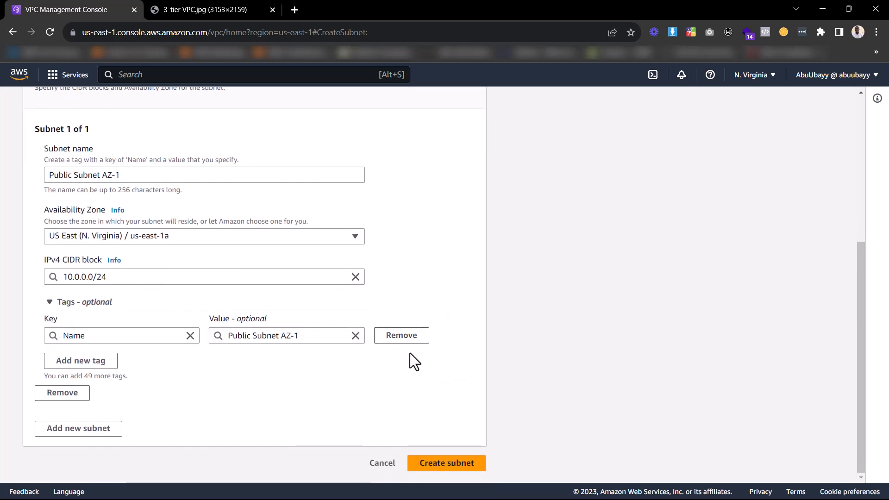
click(458, 464)
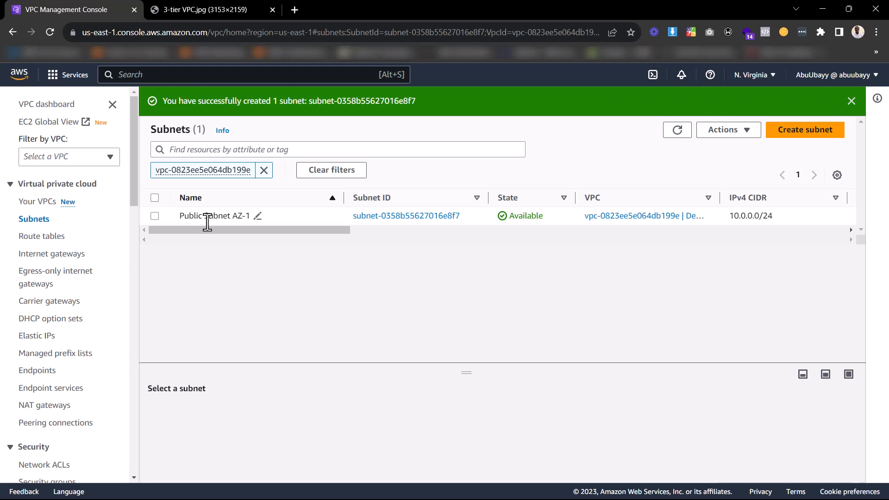
Step: Start another subnet in DemoVPC and name it Public Subnet AZ-2
click(789, 135)
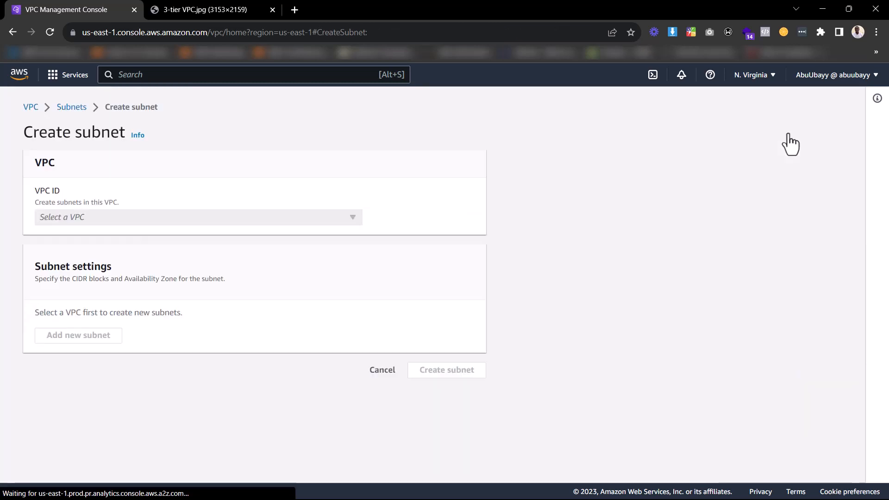
click(187, 217)
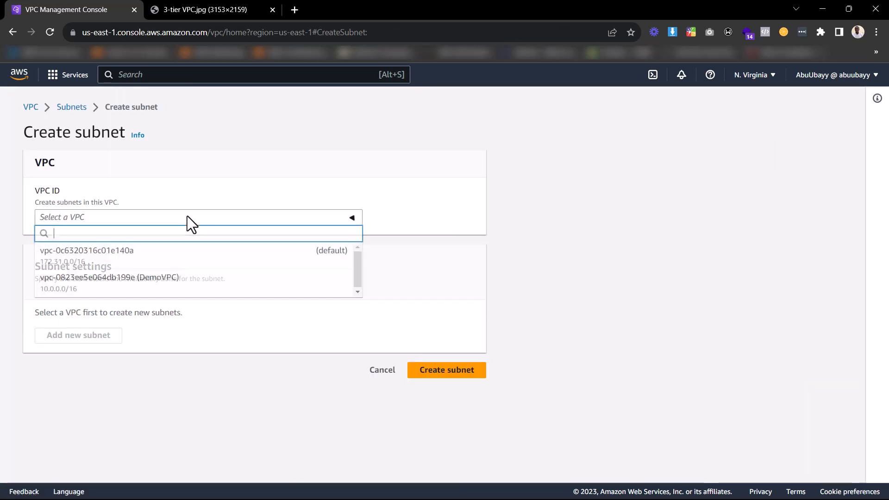
click(179, 277)
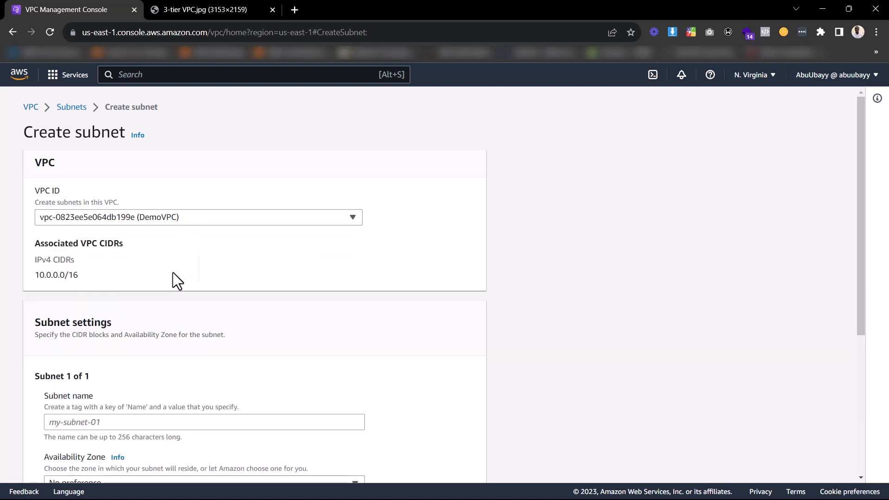
scroll(174, 278, down, 4)
click(154, 246)
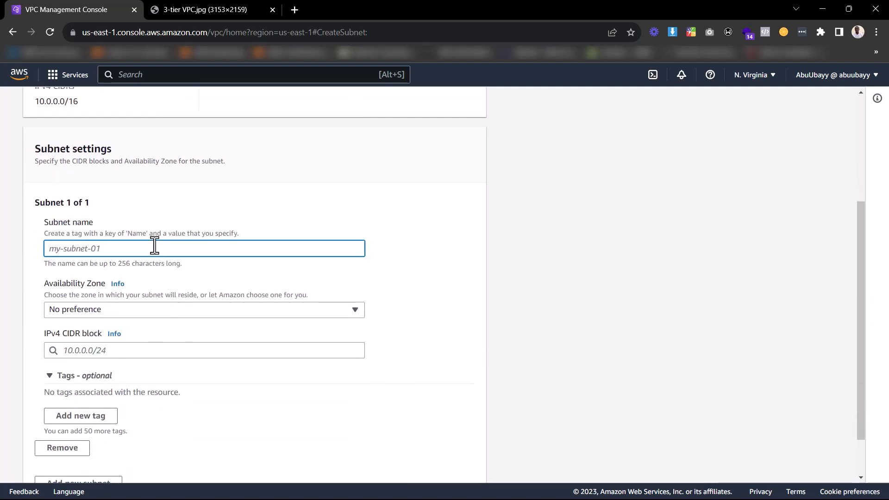
text(Public Sub)
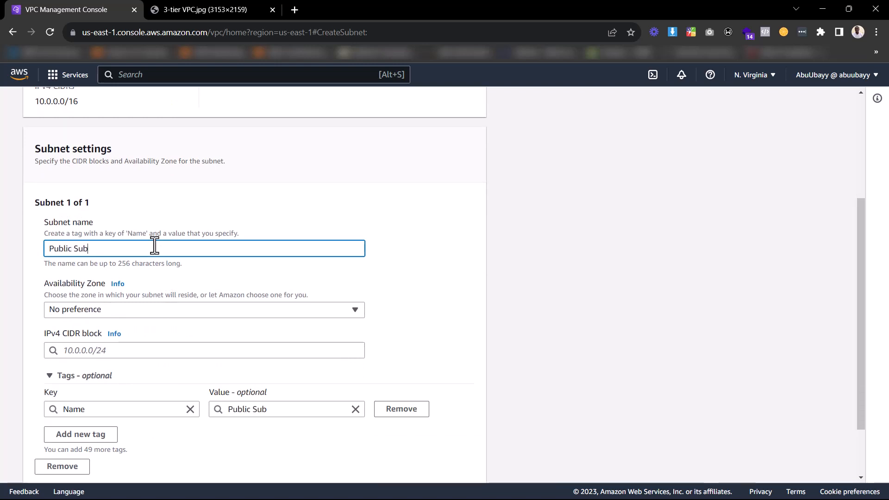
text(net Az)
text(1)
key(BackSpace)
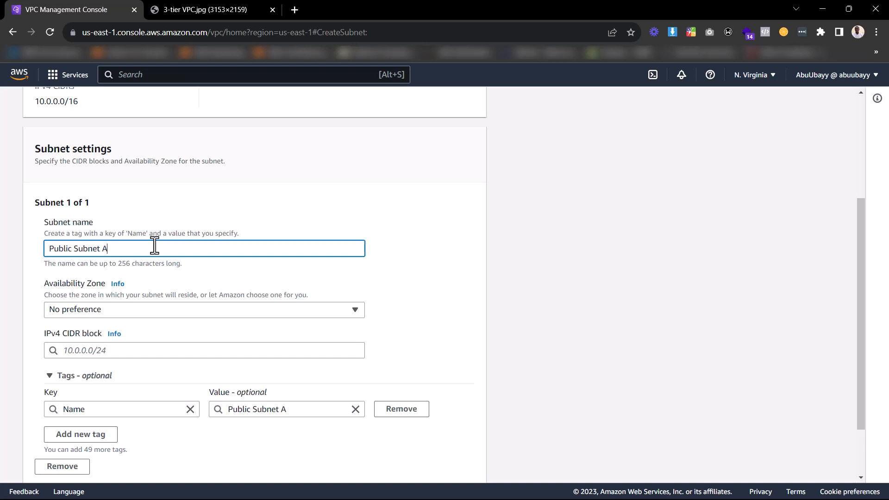
text(Z-2)
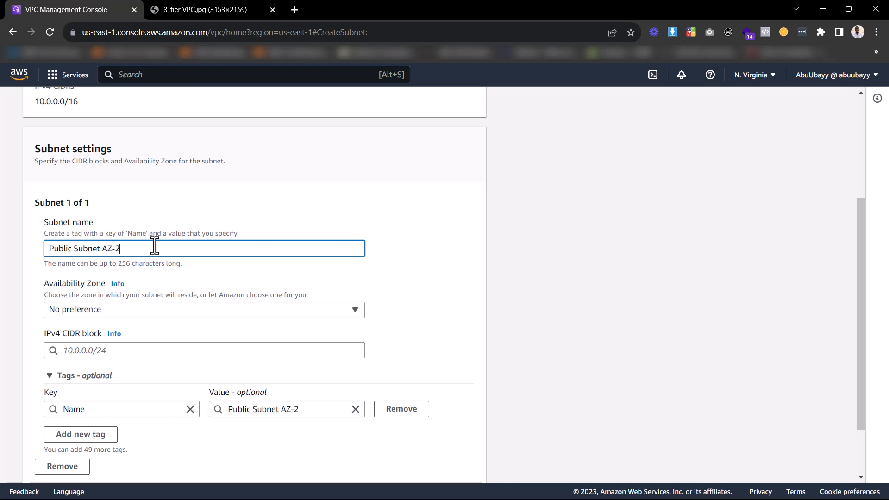
Step: Place Public Subnet AZ-2 in availability zone us-east-1b with IPv4 CIDR block 10.0.1.0/24 and create it
click(137, 310)
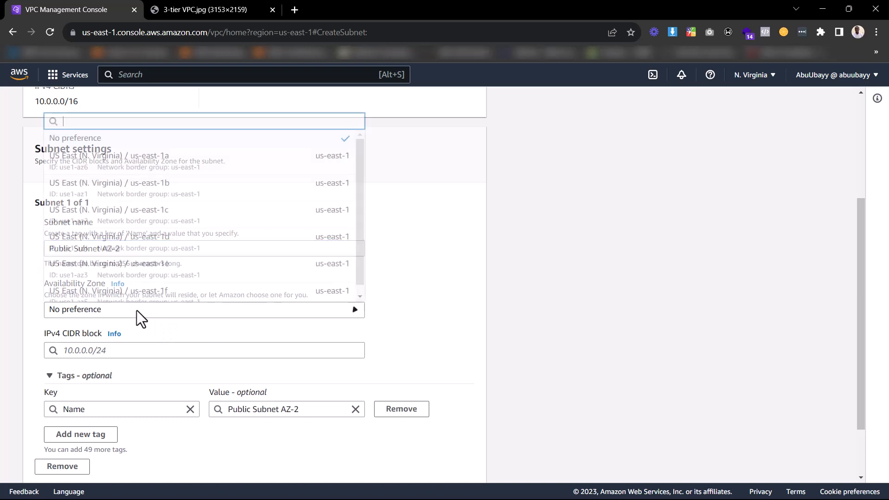
click(159, 195)
scroll(159, 203, down, 3)
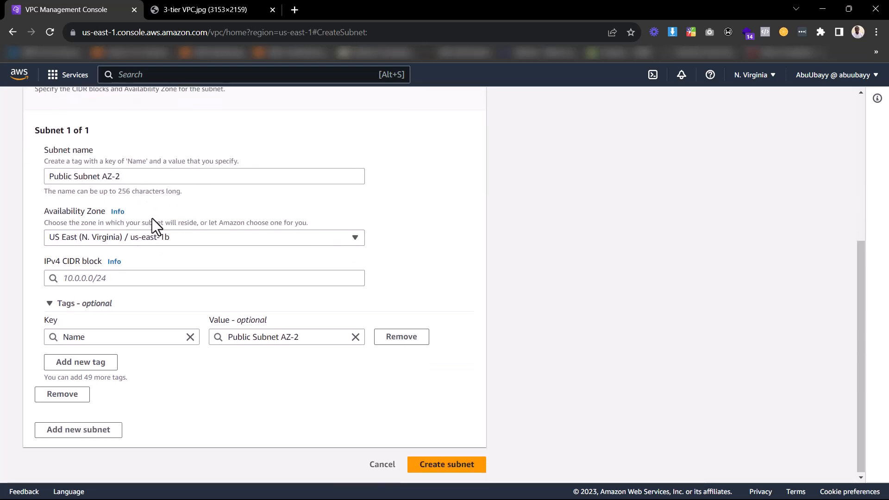
click(148, 286)
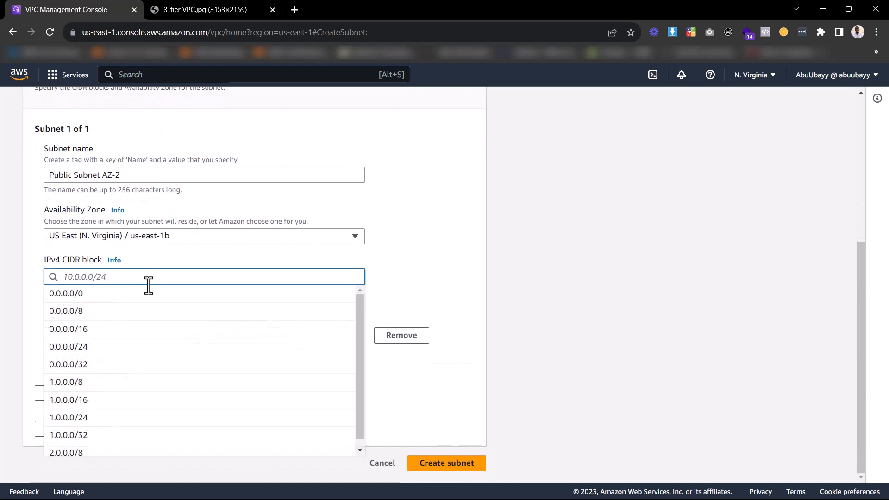
text(10.0.1.0/24)
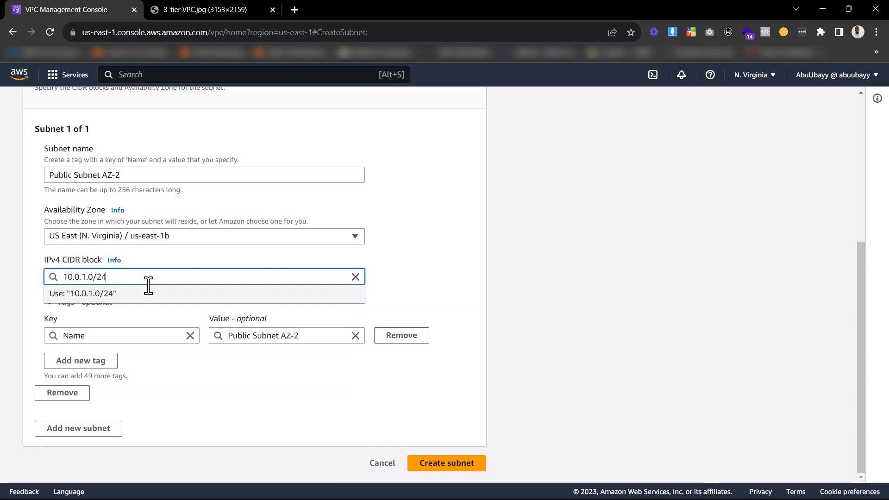
click(381, 260)
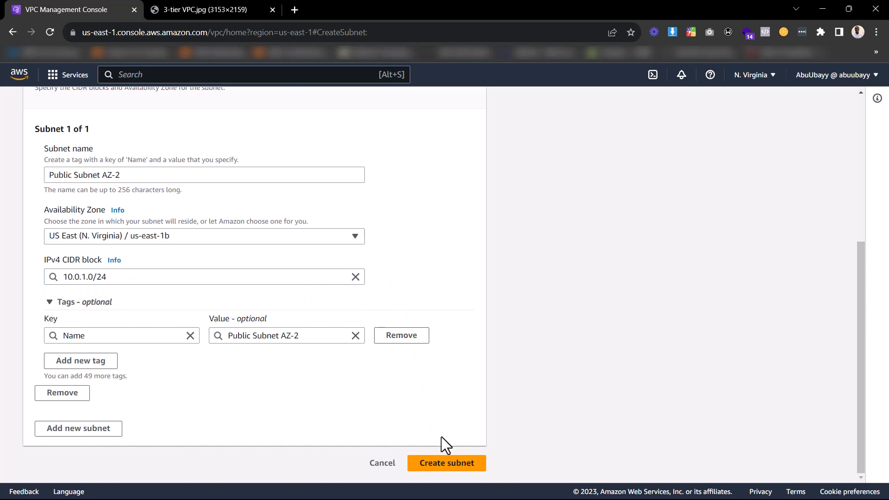
click(451, 463)
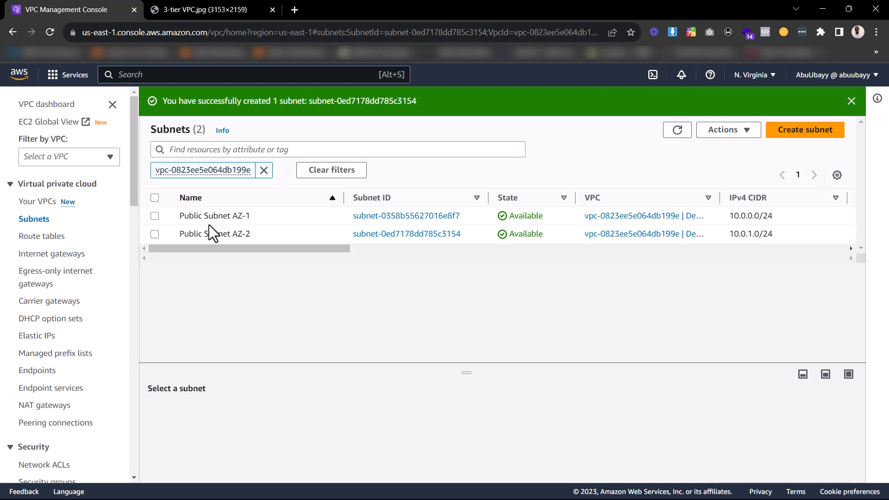
Step: Enable auto-assign public IPv4 address in the subnet settings of Public Subnet AZ-1 and save the change
drag(243, 248, 487, 306)
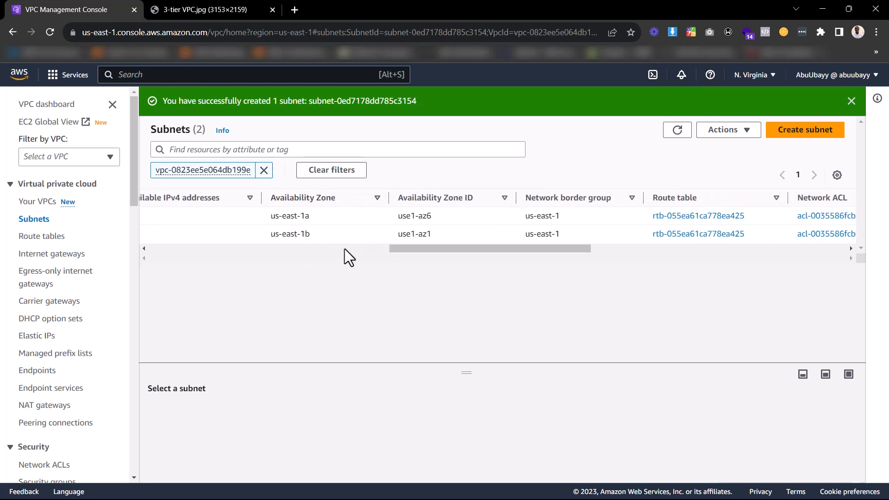
drag(501, 249, 242, 258)
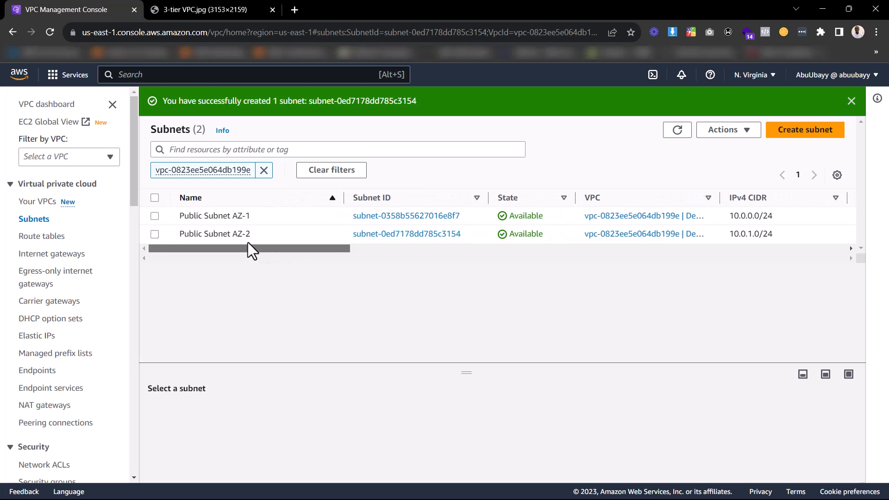
click(154, 216)
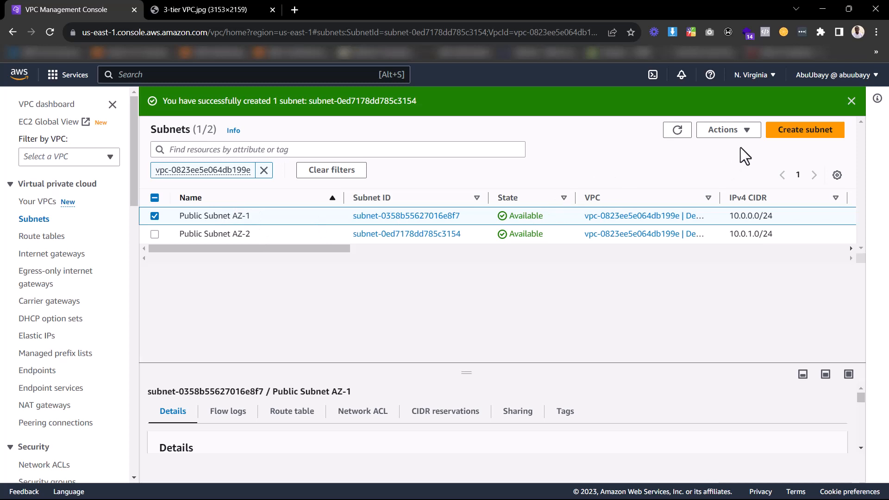
click(728, 130)
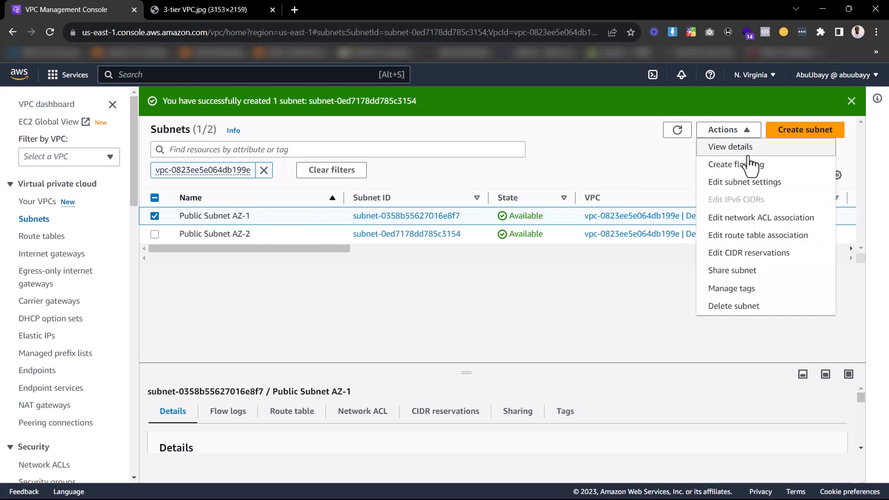
click(756, 182)
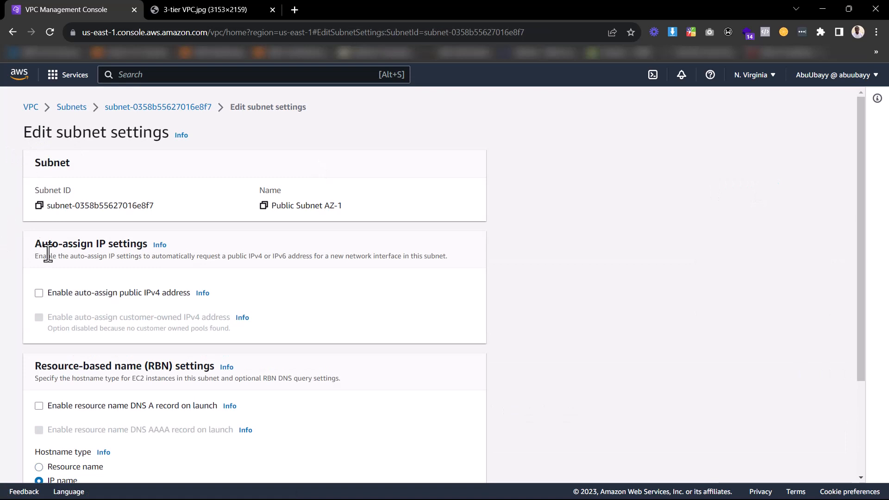
click(38, 293)
scroll(446, 362, down, 3)
click(466, 462)
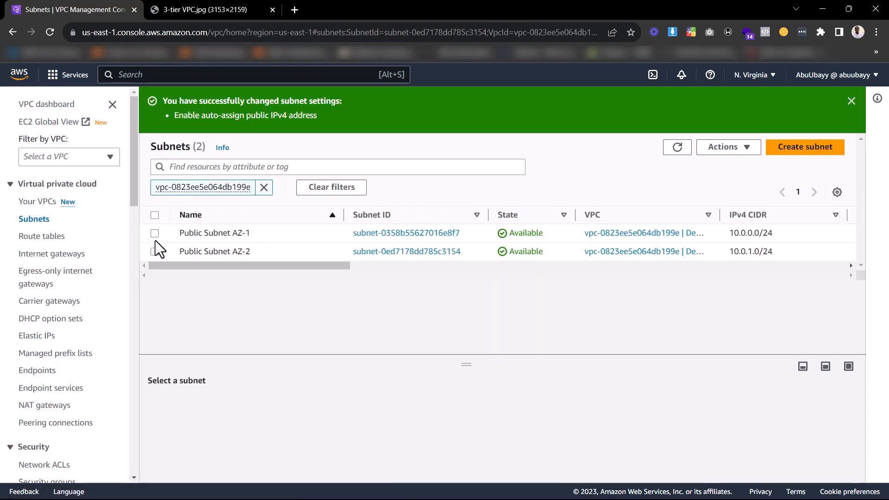
Step: Enable auto-assign public IPv4 address for Public Subnet AZ-2, save the setting and return to the subnet list
click(154, 251)
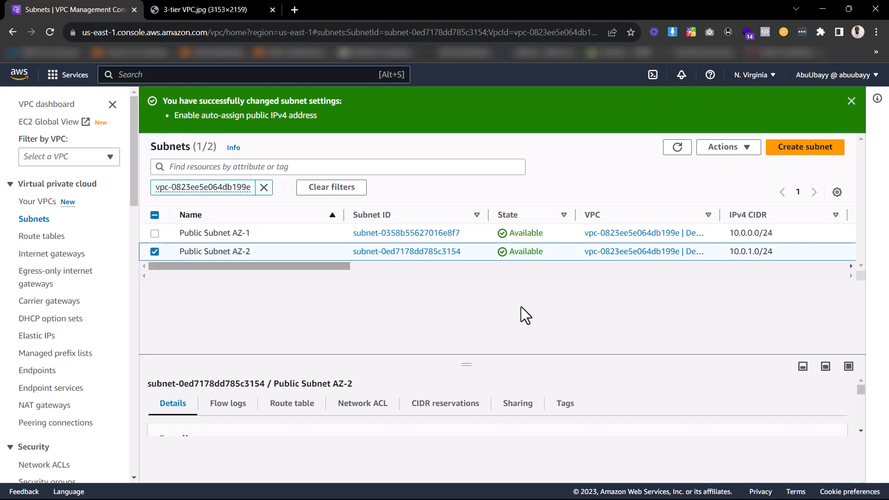
click(746, 147)
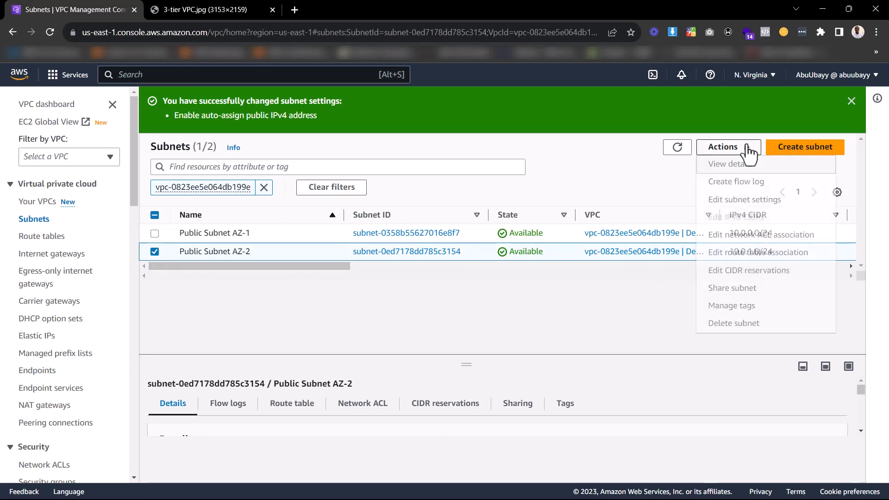
click(744, 199)
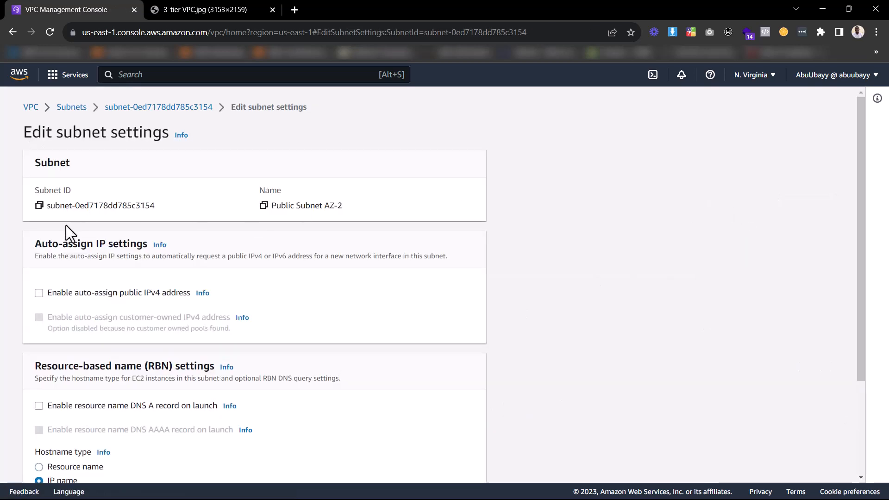
click(40, 291)
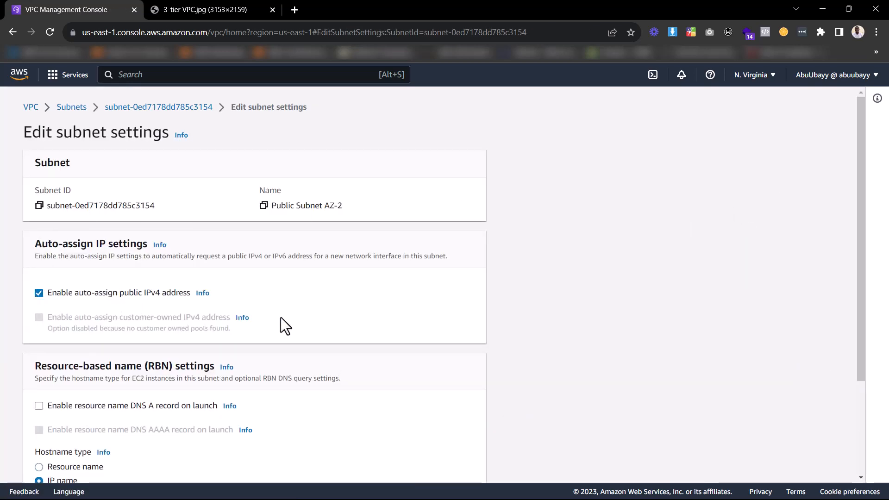
scroll(301, 318, down, 3)
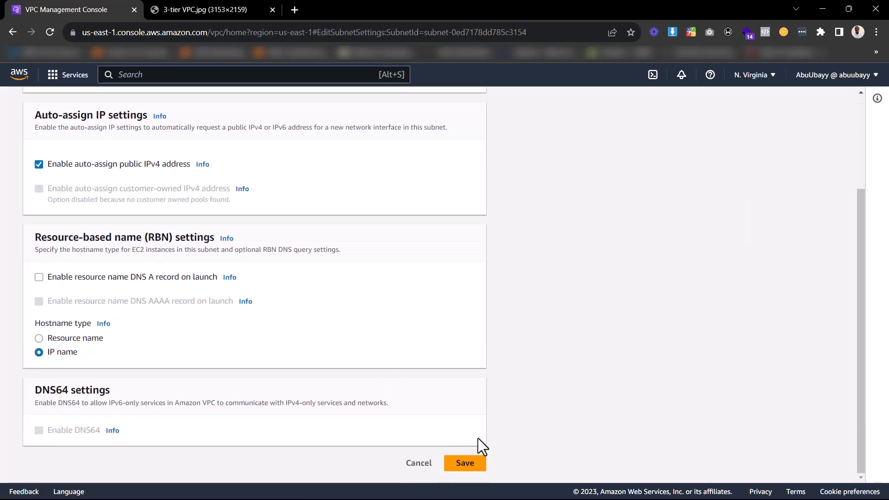
click(463, 463)
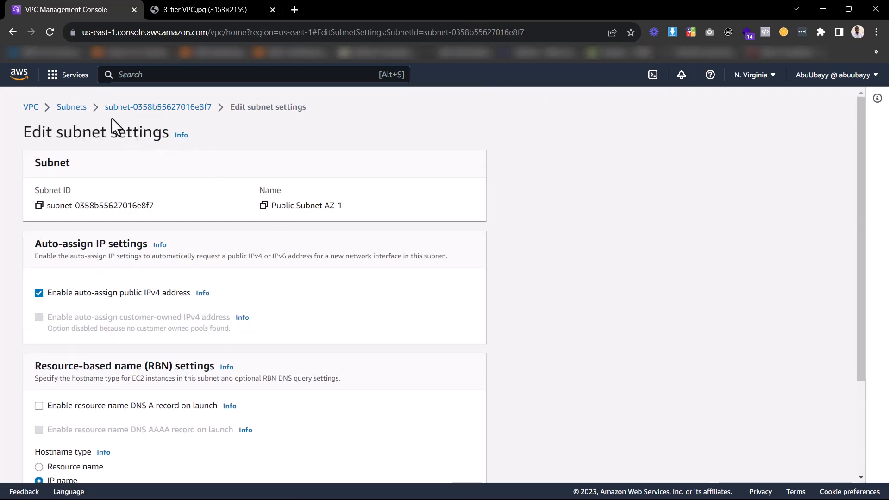
click(74, 108)
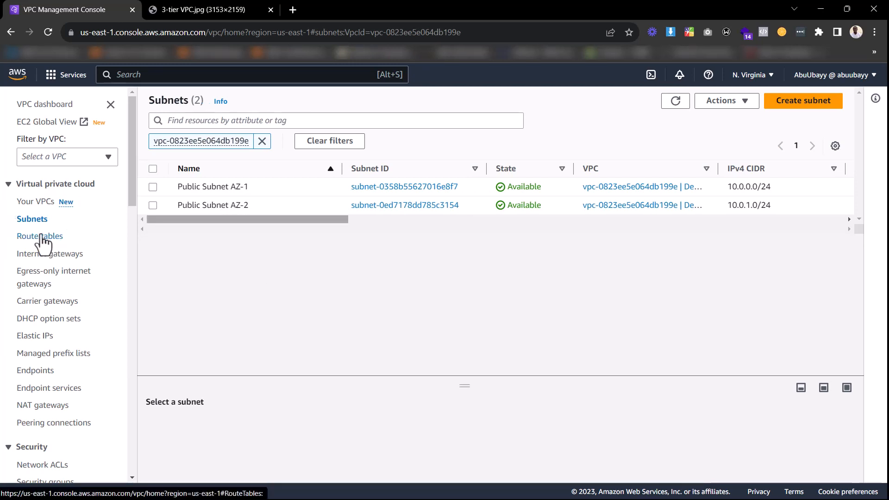
Step: Create a route table named PublicRouteTable in DemoVPC
click(38, 237)
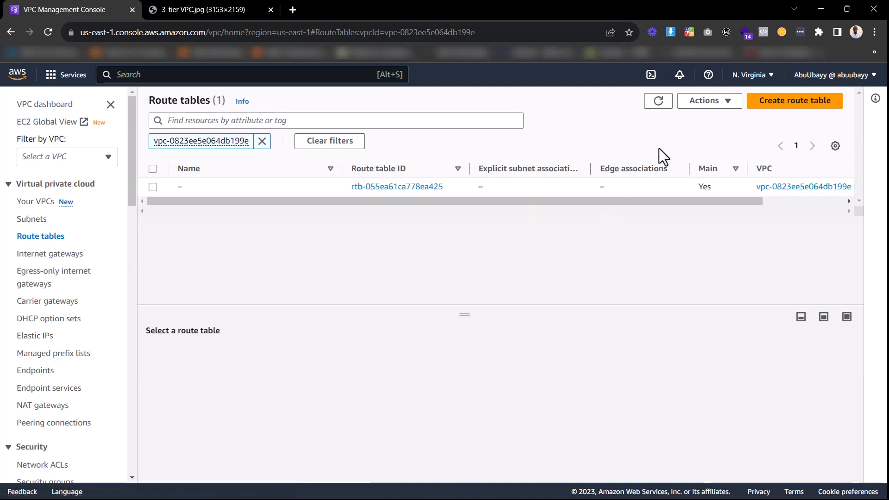
click(804, 104)
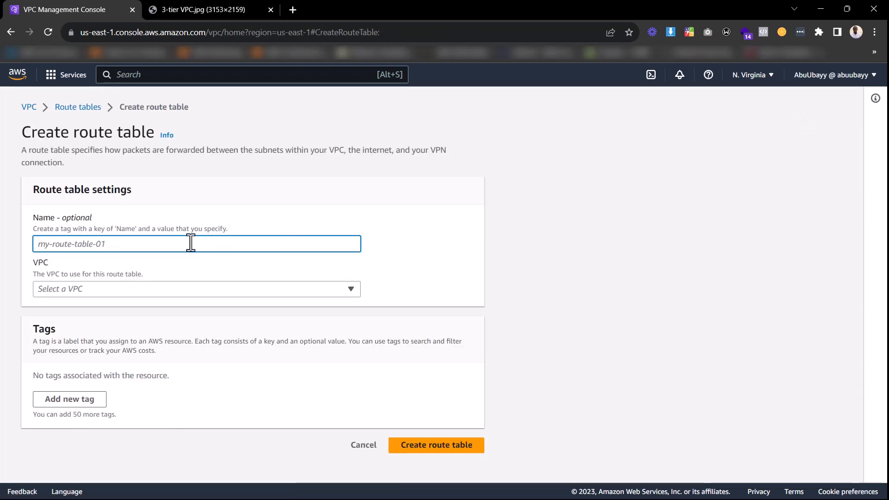
text(Public)
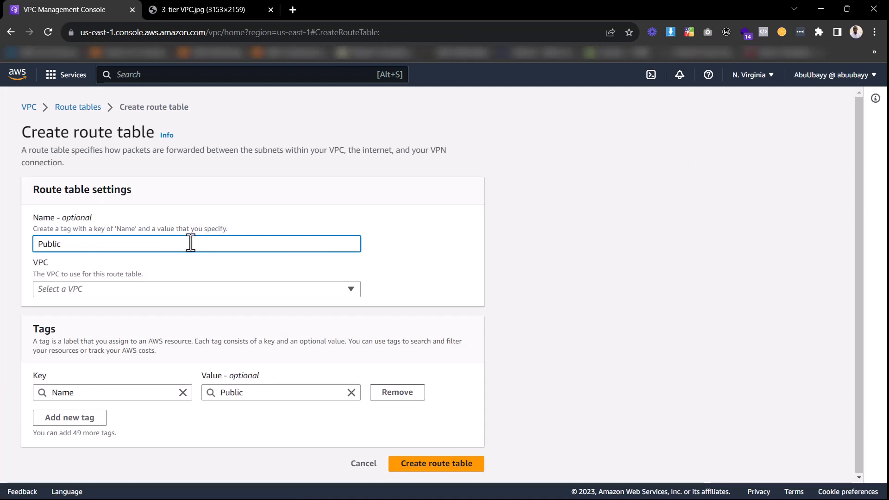
text(RouteTable)
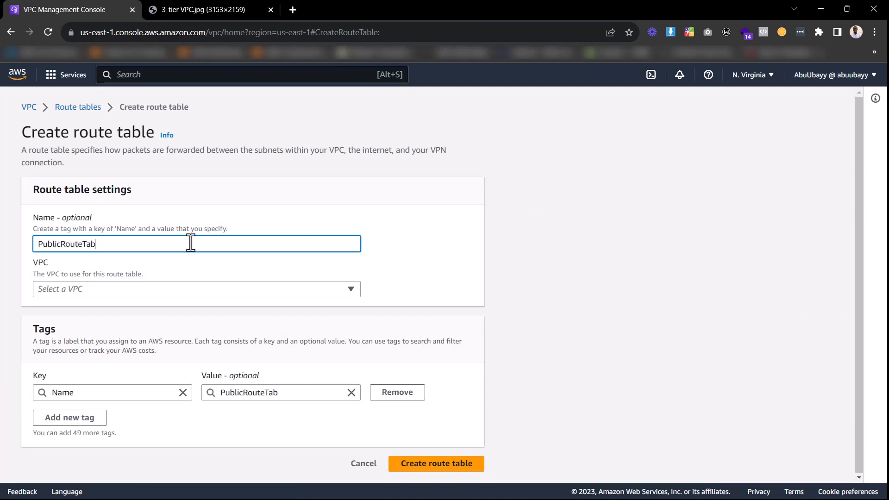
click(242, 290)
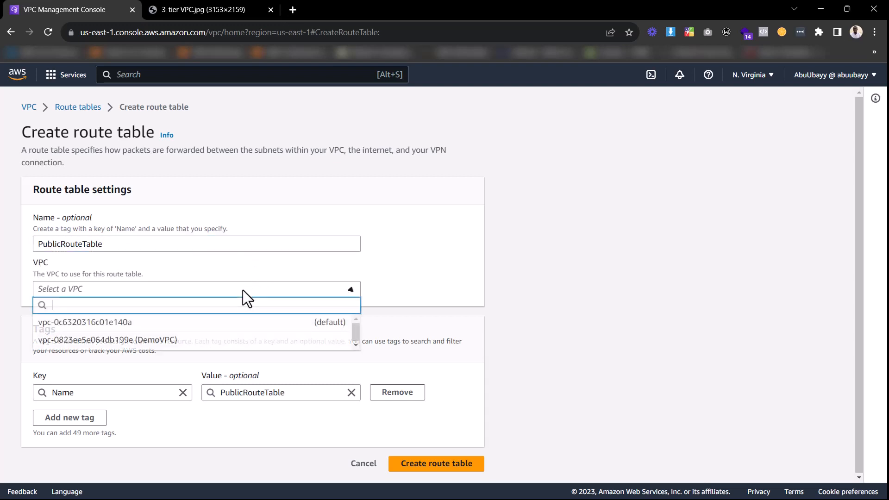
click(253, 342)
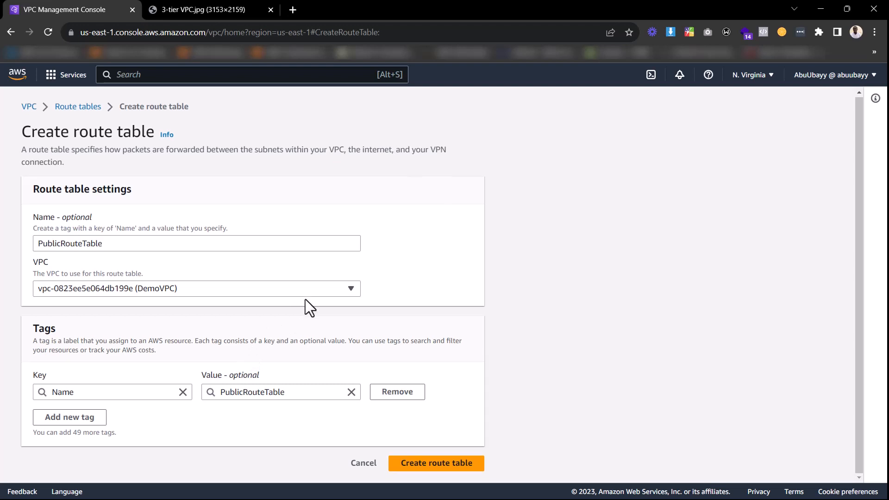
click(436, 464)
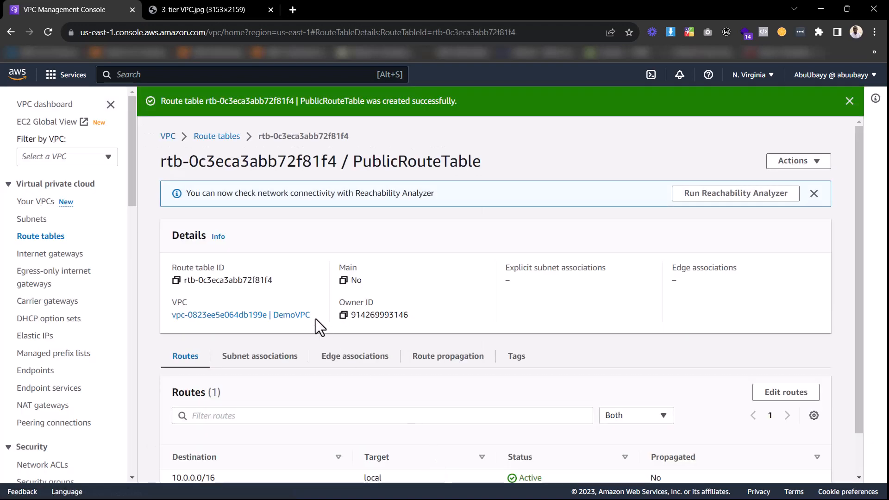
Step: Add a route to PublicRouteTable with destination 0.0.0.0/0 and the internet gateway demoIGW as target, and save the routes
scroll(318, 258, down, 1)
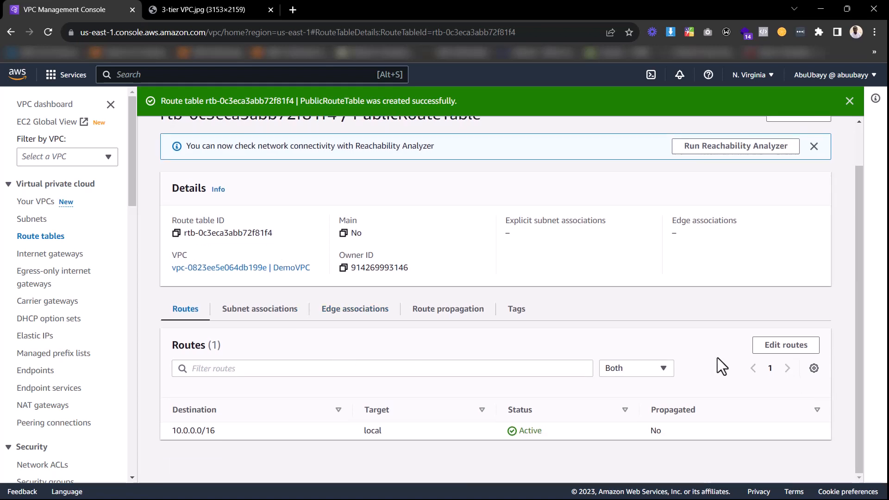
click(779, 348)
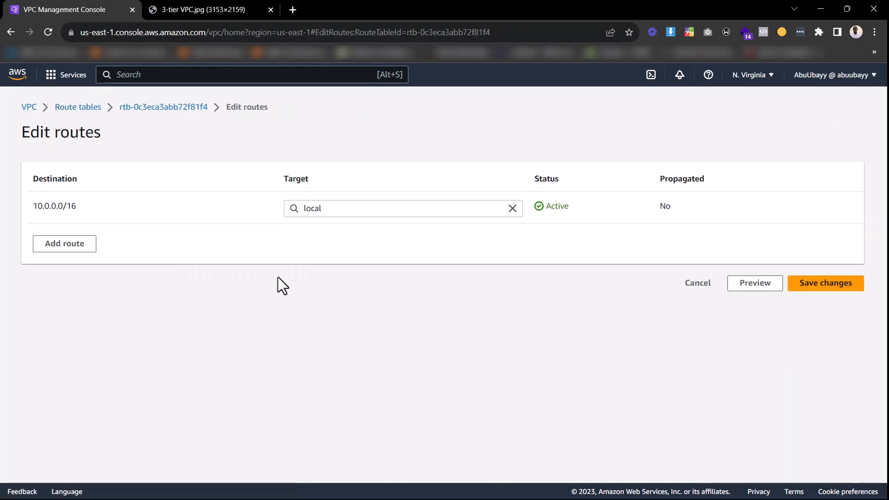
click(51, 244)
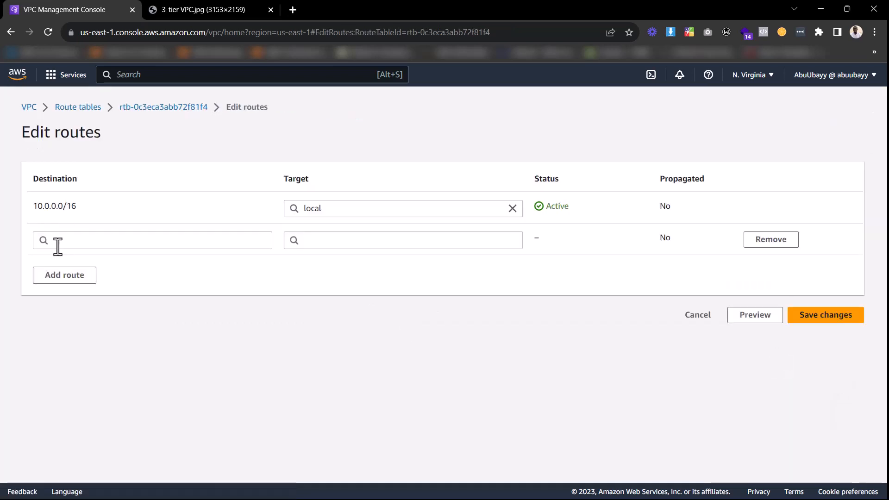
click(70, 240)
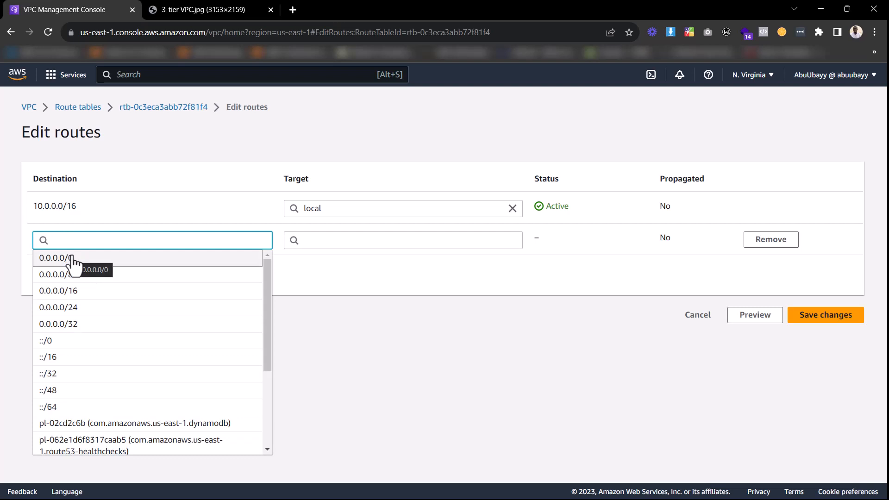
click(72, 259)
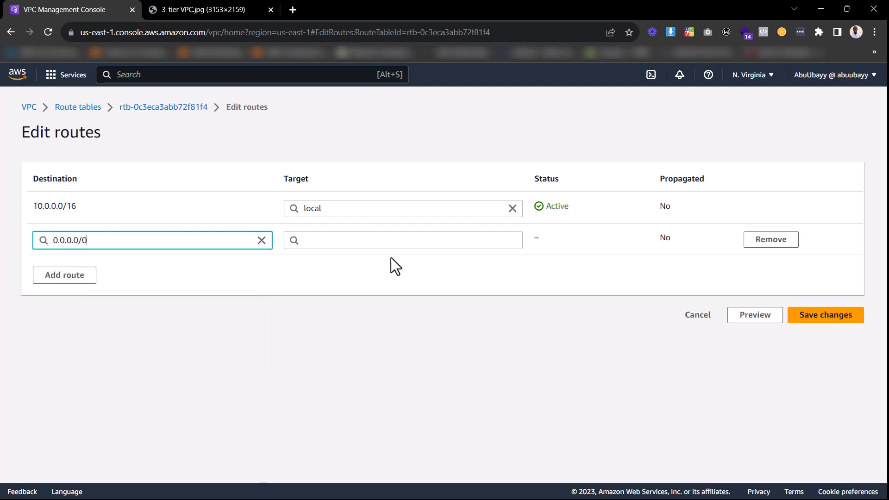
click(387, 240)
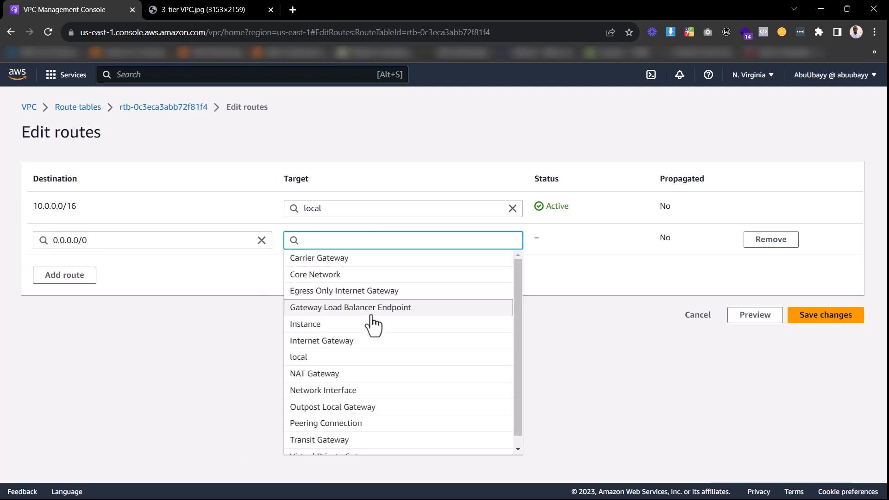
click(353, 341)
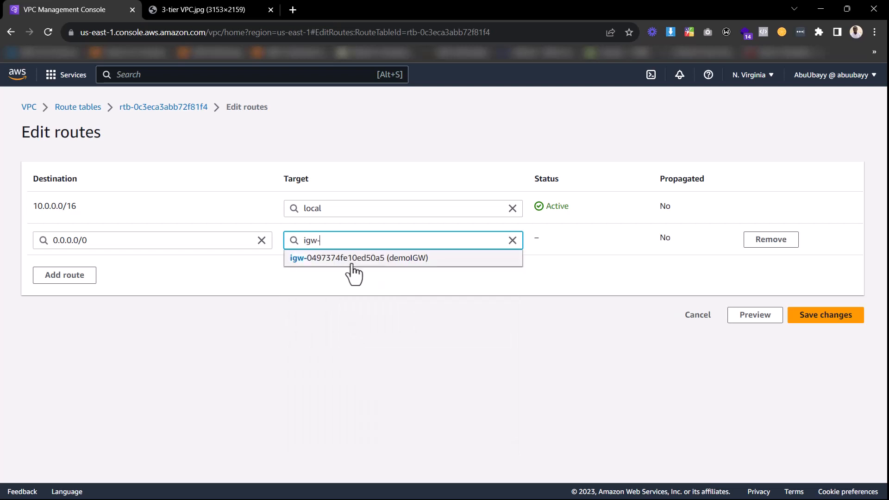
click(369, 258)
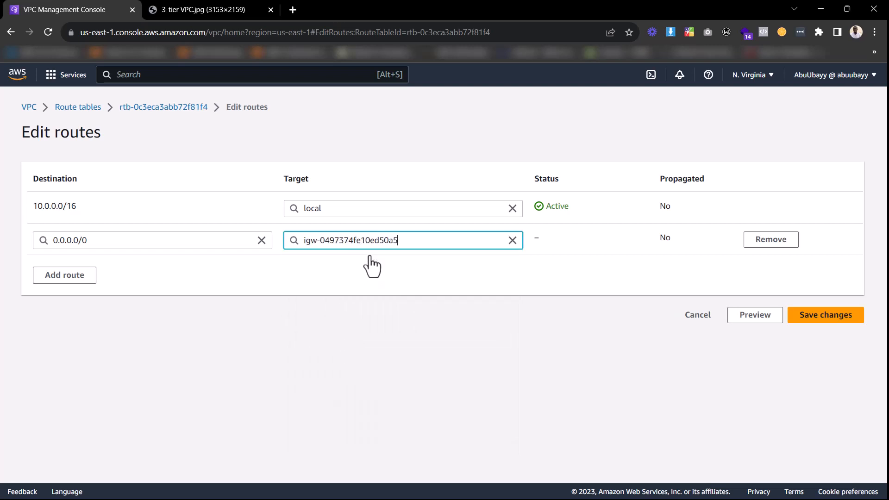
click(836, 321)
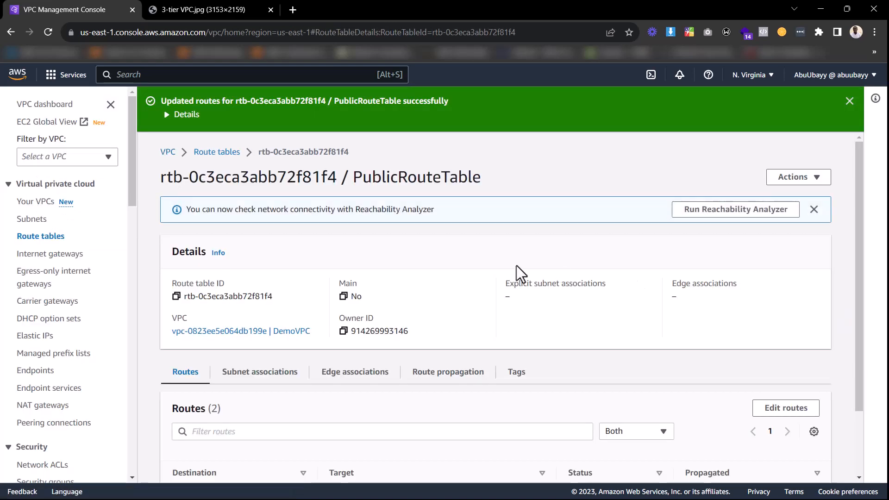
Step: Associate Public Subnet AZ-1 and Public Subnet AZ-2 explicitly with PublicRouteTable and save the associations
scroll(322, 282, down, 1)
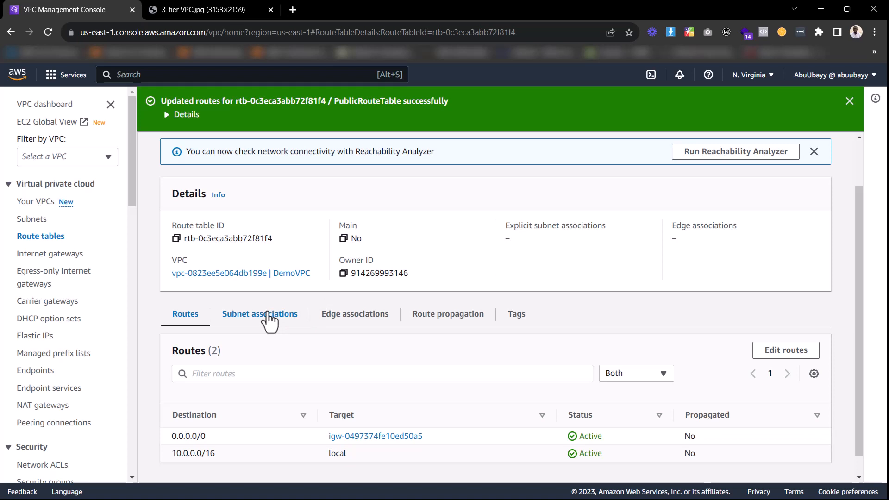
click(268, 320)
scroll(398, 338, down, 1)
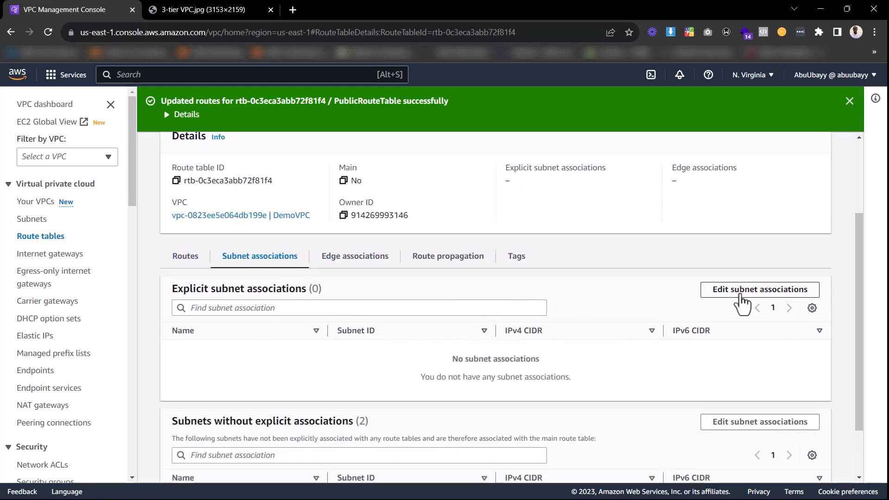
click(740, 293)
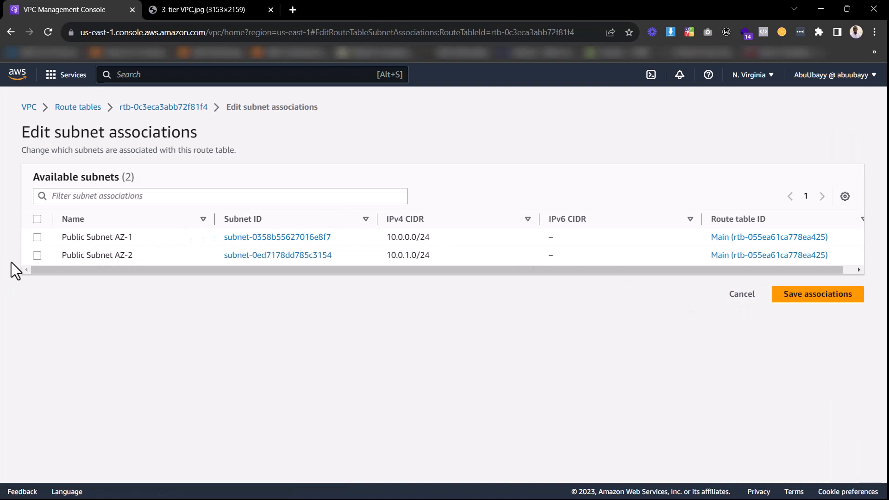
click(36, 238)
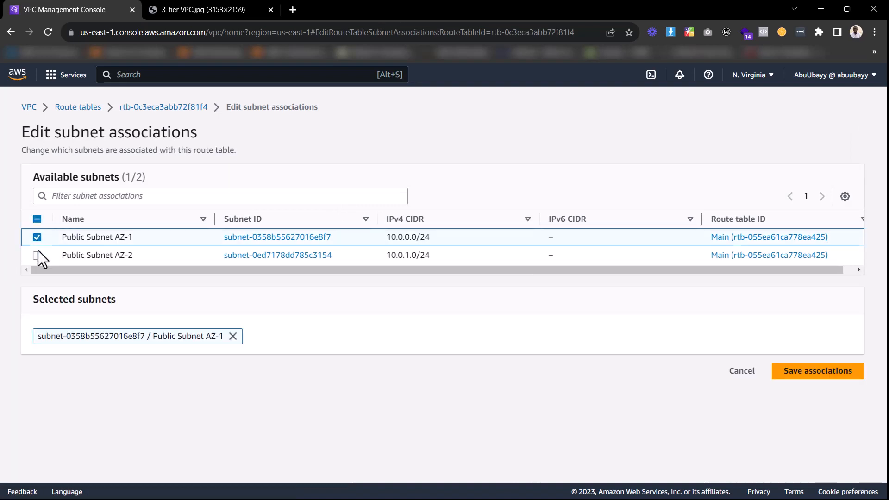
click(37, 255)
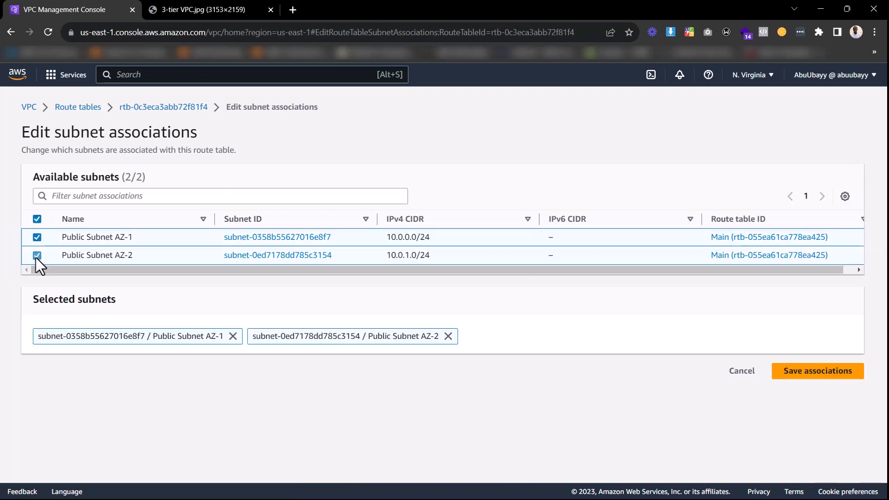
click(809, 377)
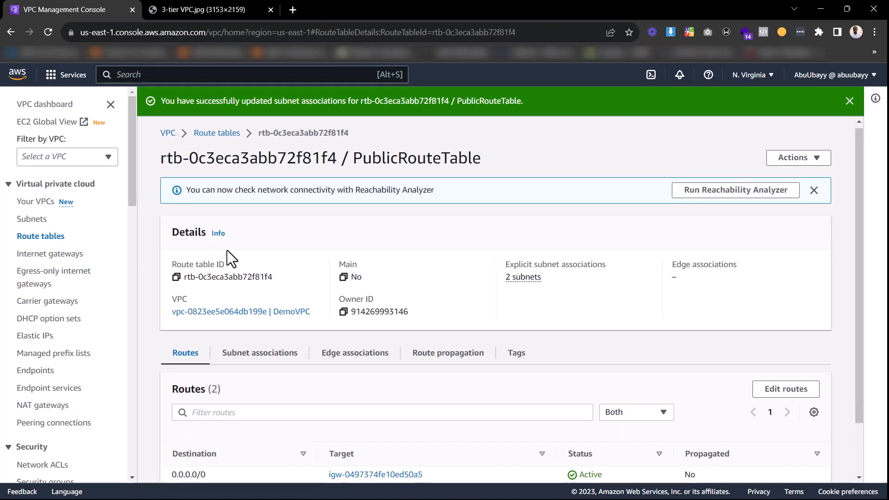
Step: Review the subnet associations of PublicRouteTable and check the route tables and remaining subnets in the 3-tier VPC reference diagram
scroll(227, 253, down, 1)
click(257, 295)
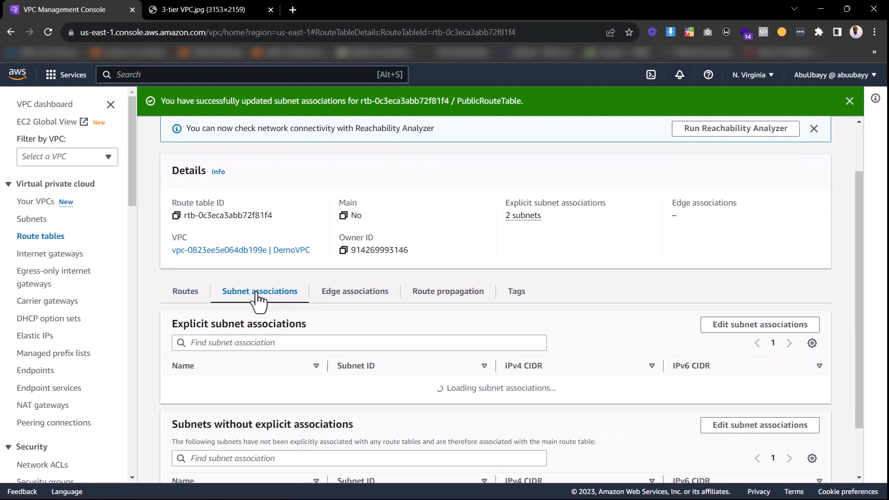
scroll(218, 314, down, 2)
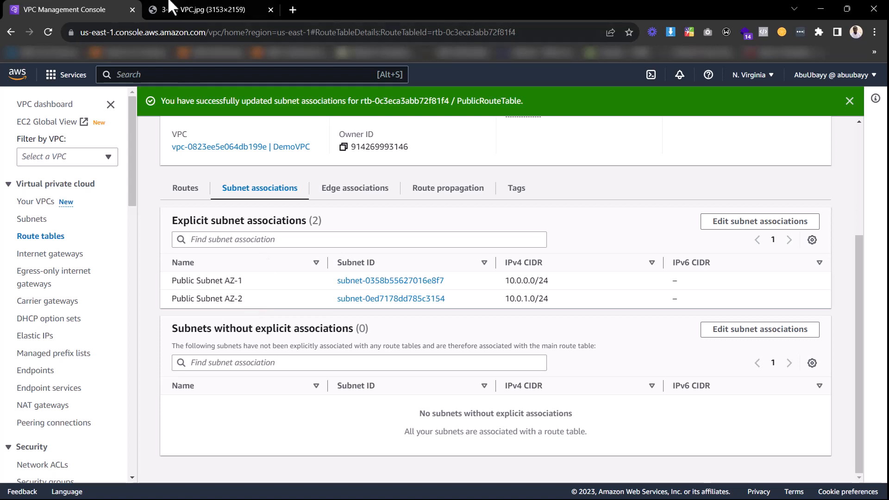
click(204, 8)
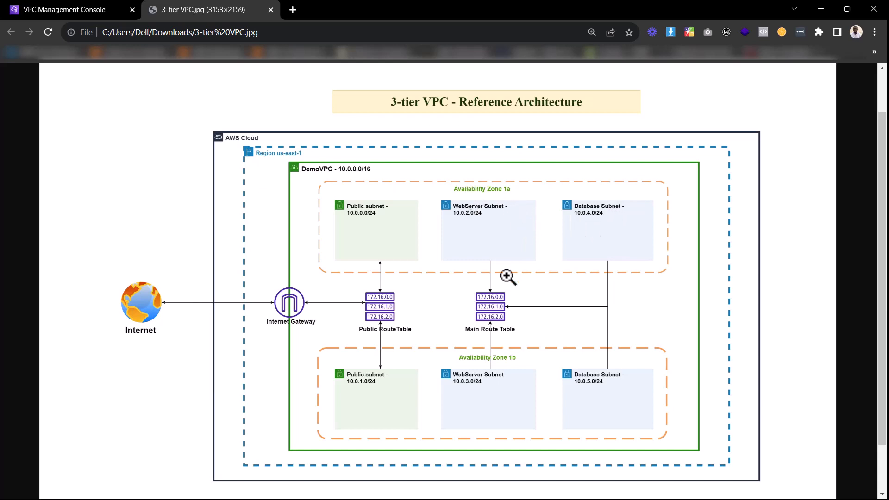
scroll(512, 264, down, 1)
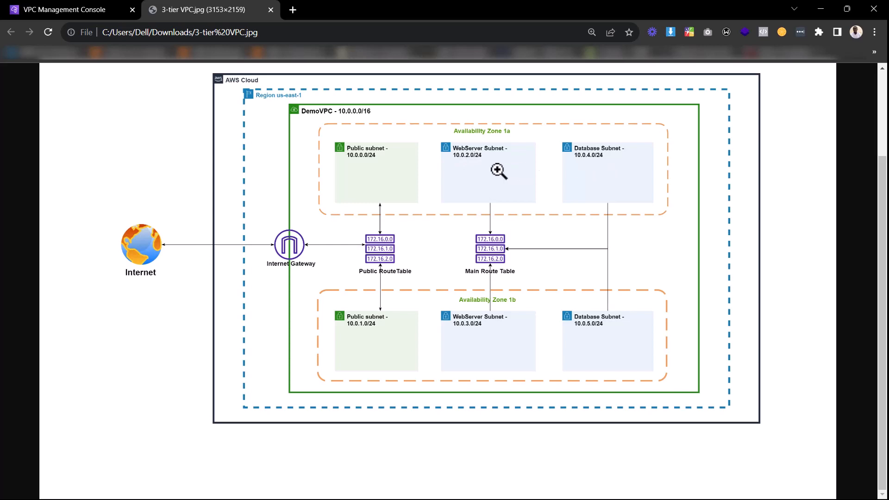
scroll(499, 171, up, 2)
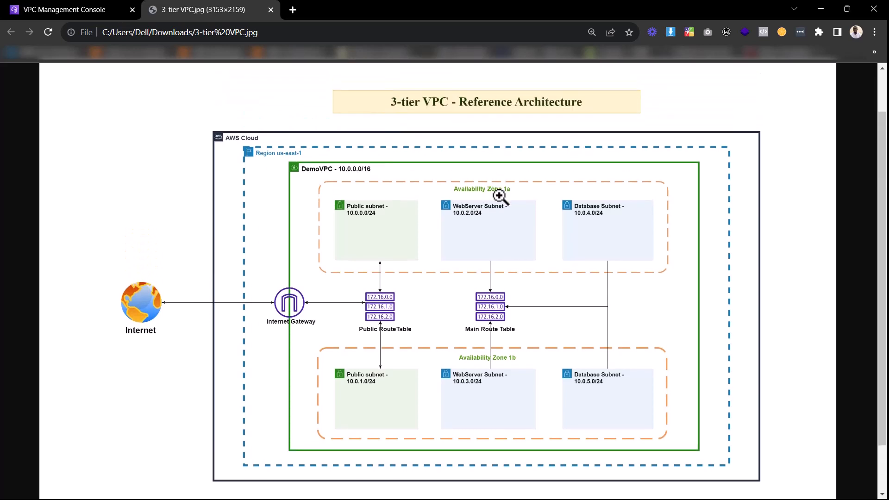
click(57, 8)
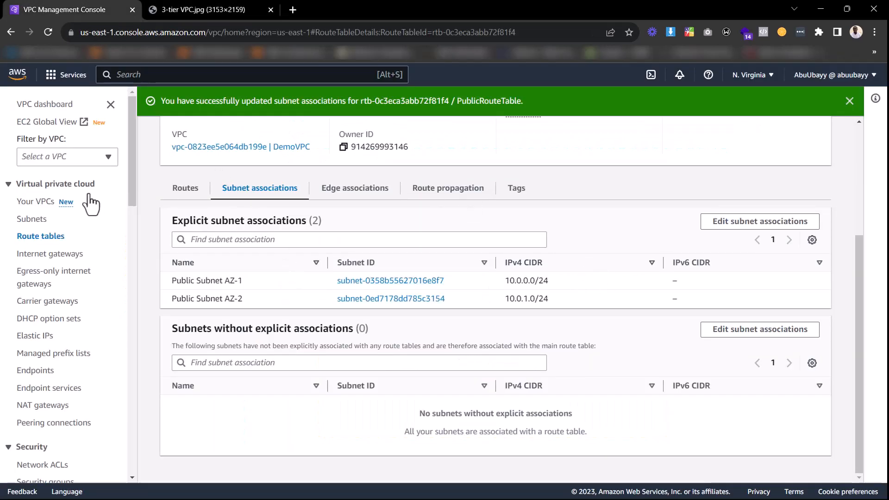
Step: Start a new subnet in DemoVPC and name it WebServer Subnet AZ-1
click(26, 222)
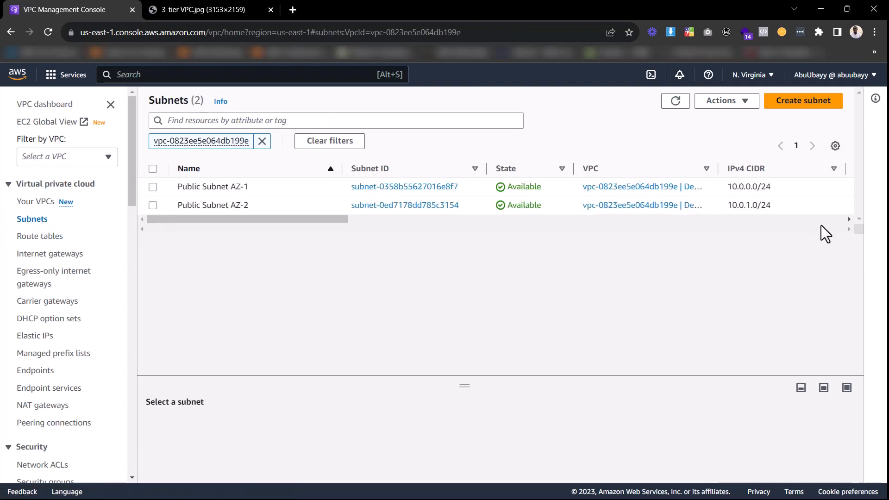
click(796, 105)
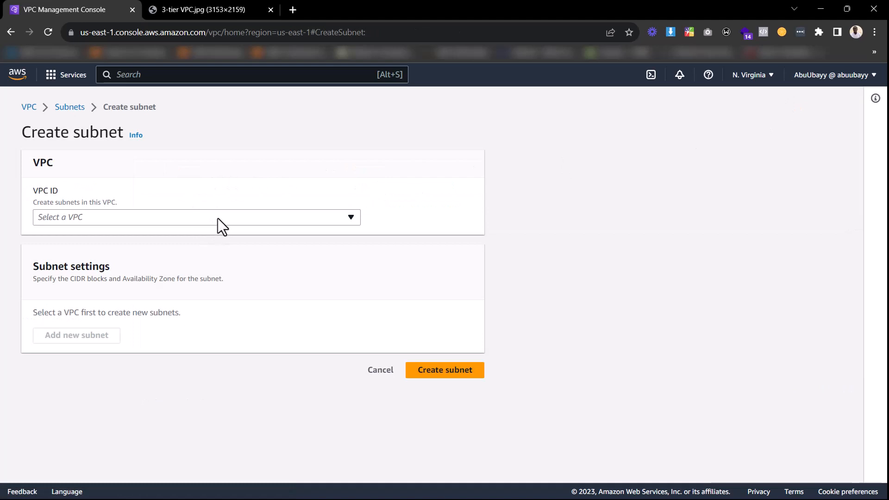
click(220, 222)
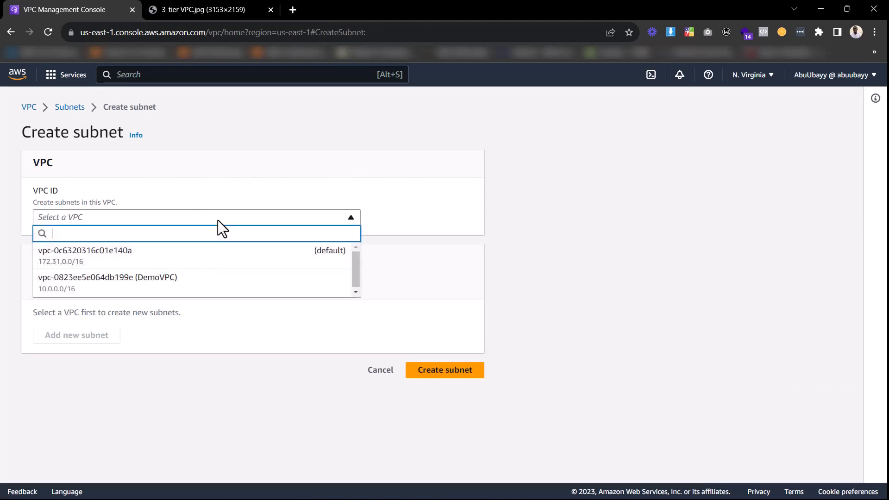
click(214, 284)
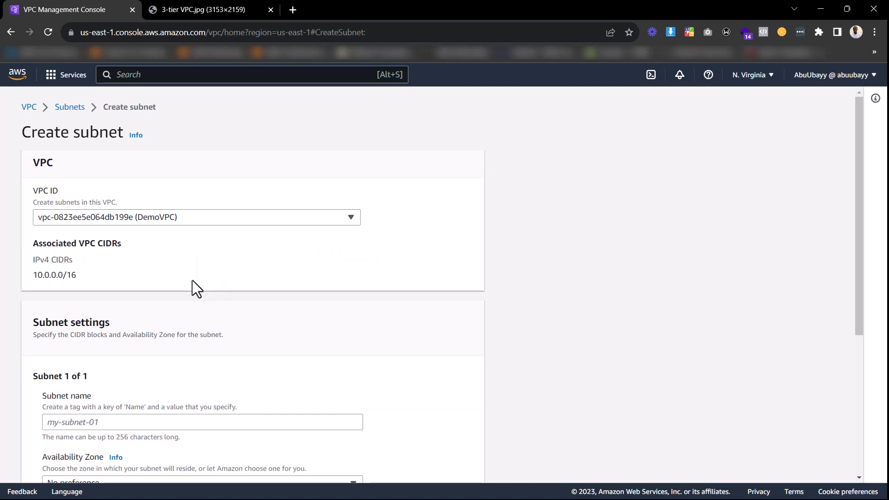
scroll(199, 275, down, 2)
click(179, 308)
text(We)
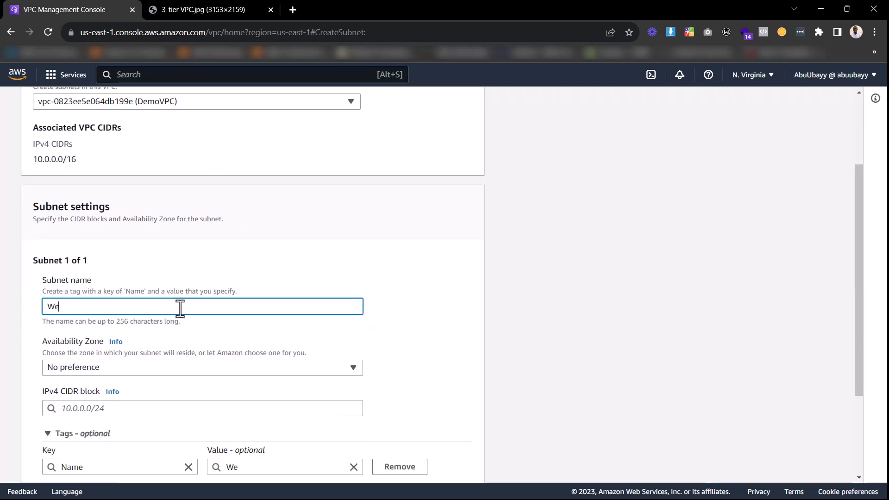
text(bsServer)
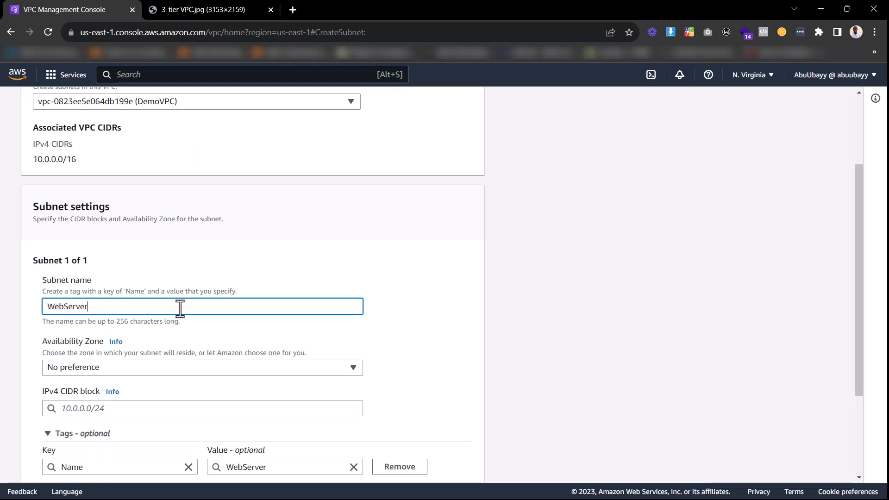
text( Subnet AZ-1)
Step: Set WebServer Subnet AZ-1 to availability zone us-east-1a with IPv4 CIDR block 10.0.2.0/24, and create the subnet
scroll(190, 285, down, 1)
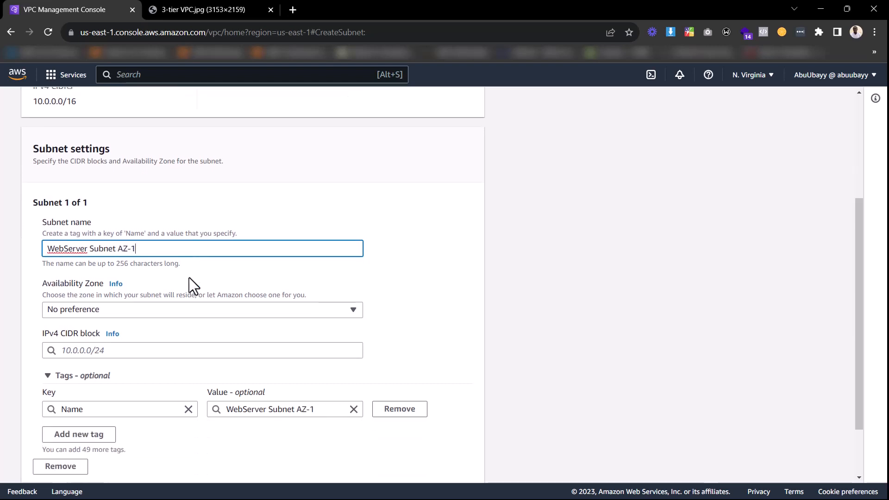
click(150, 312)
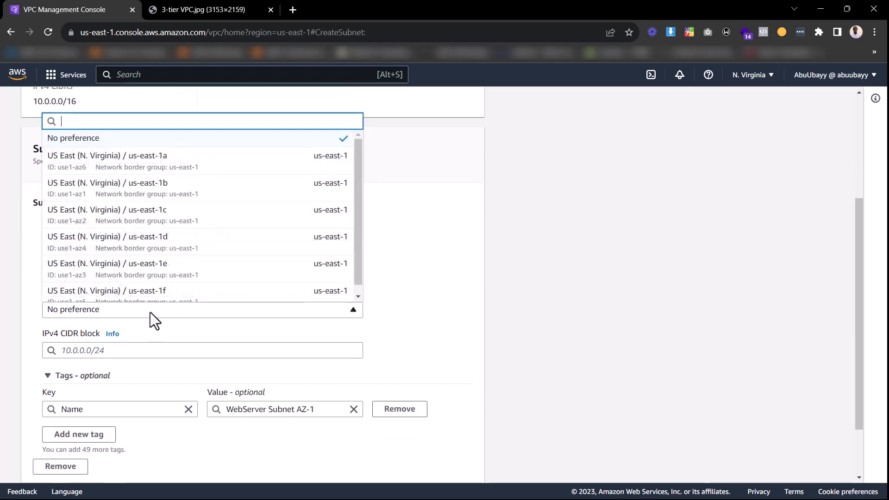
click(169, 161)
scroll(173, 250, down, 1)
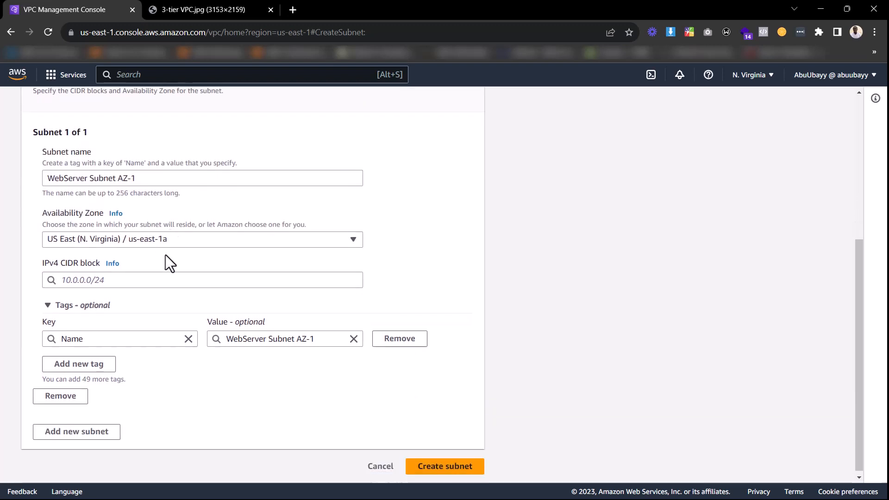
click(155, 278)
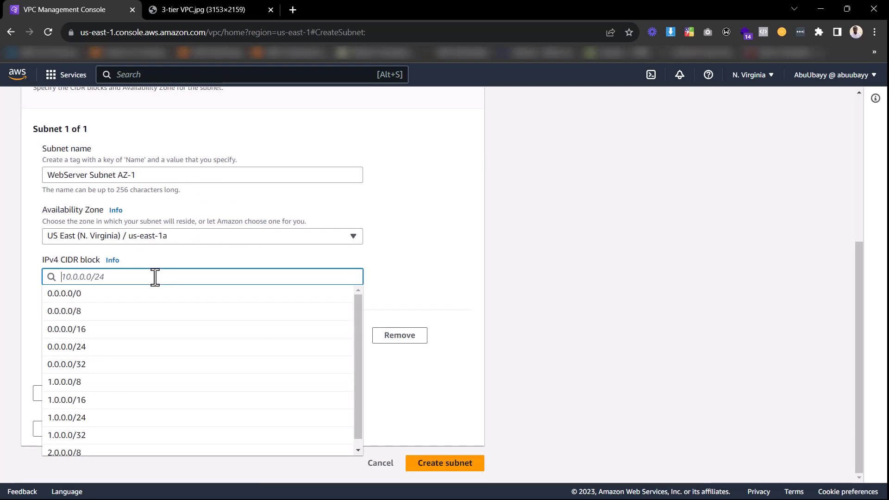
text(1)
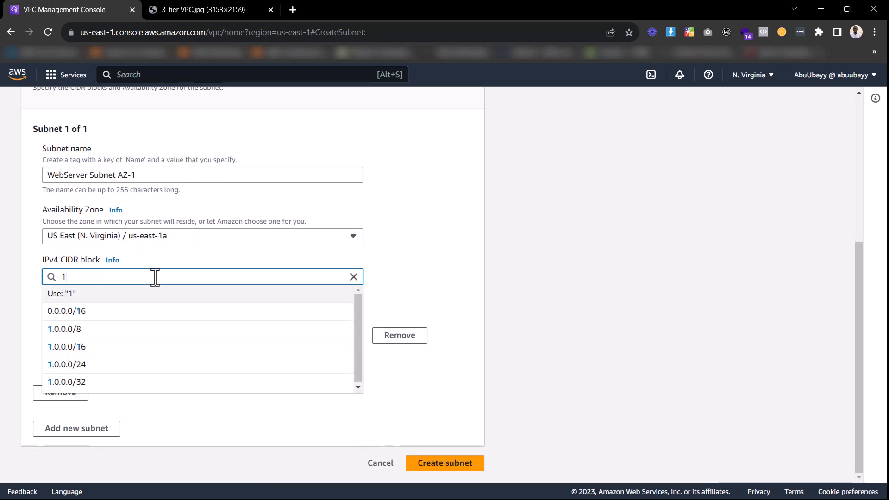
text(0.0.0)
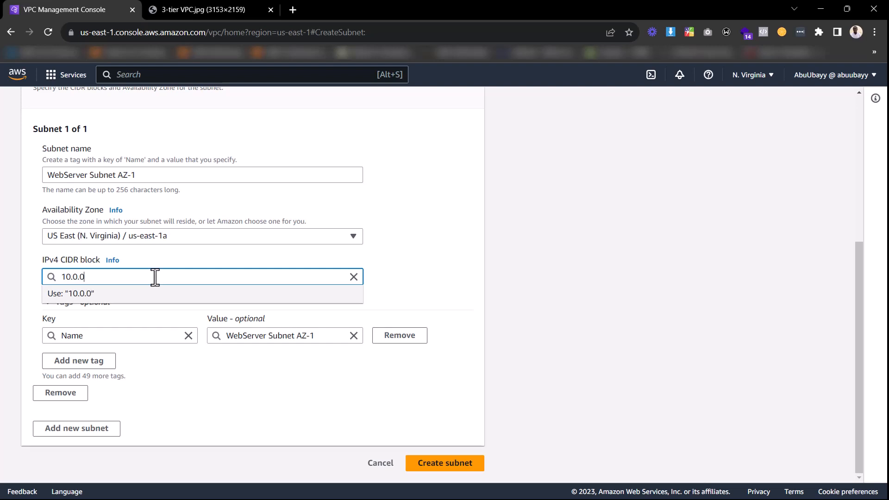
key(BackSpace)
text(2.0/24)
click(431, 216)
click(458, 463)
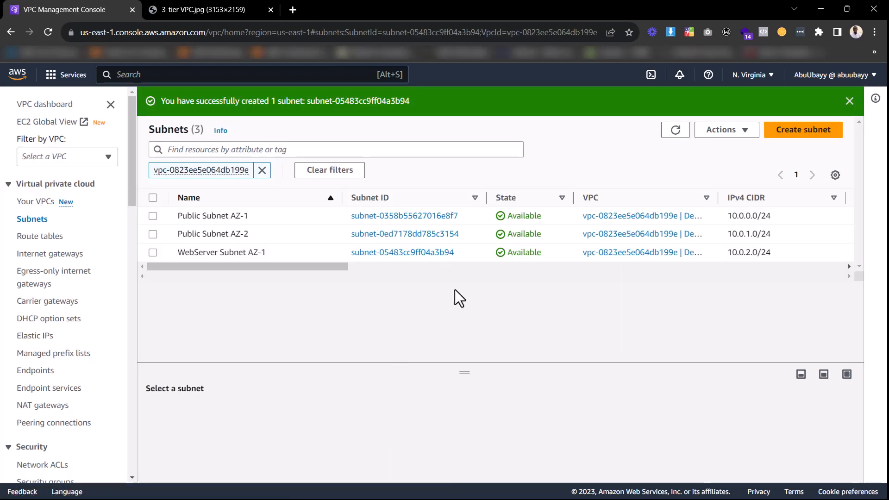
Step: Start another subnet in DemoVPC and name it WebServer Subnet AZ-2
click(794, 134)
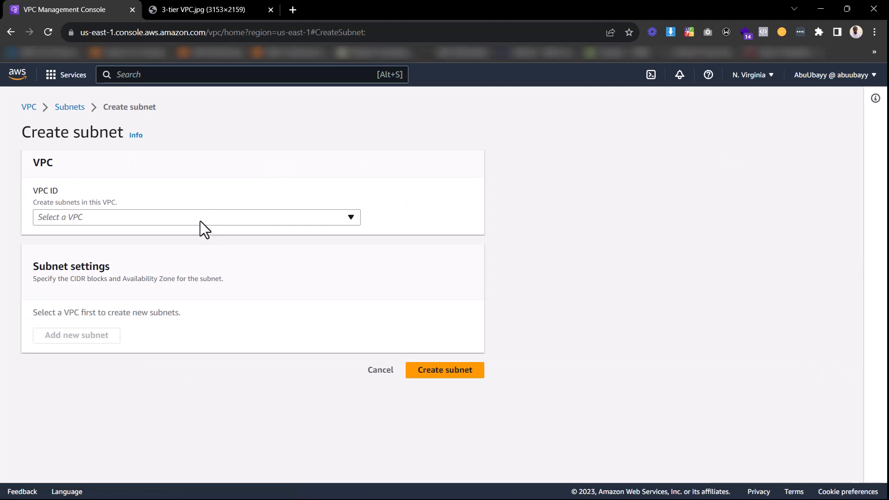
click(200, 221)
click(211, 287)
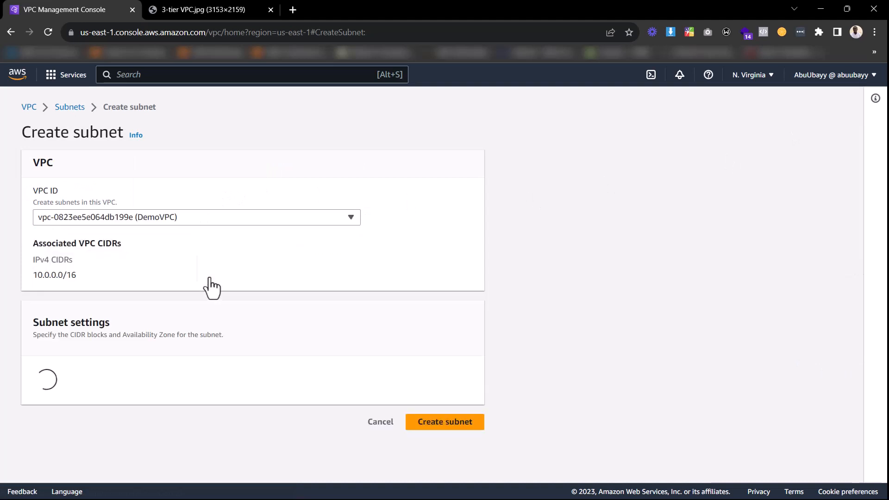
scroll(165, 315, down, 2)
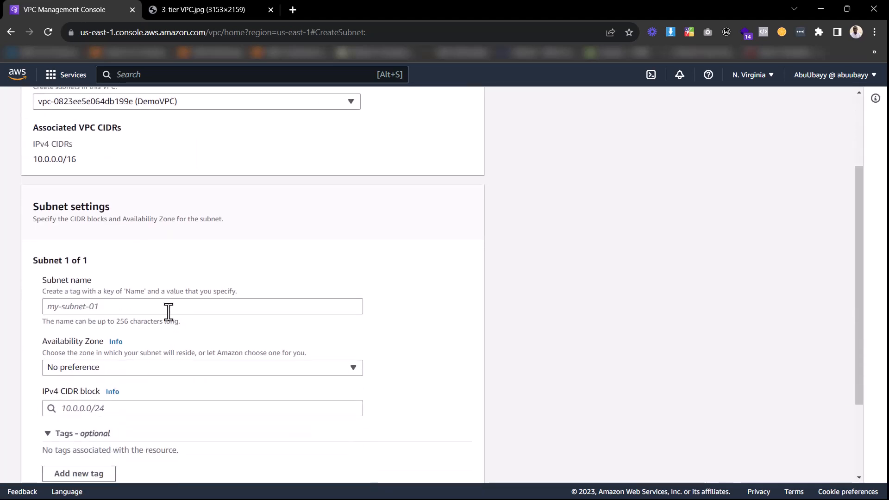
click(165, 306)
text(We)
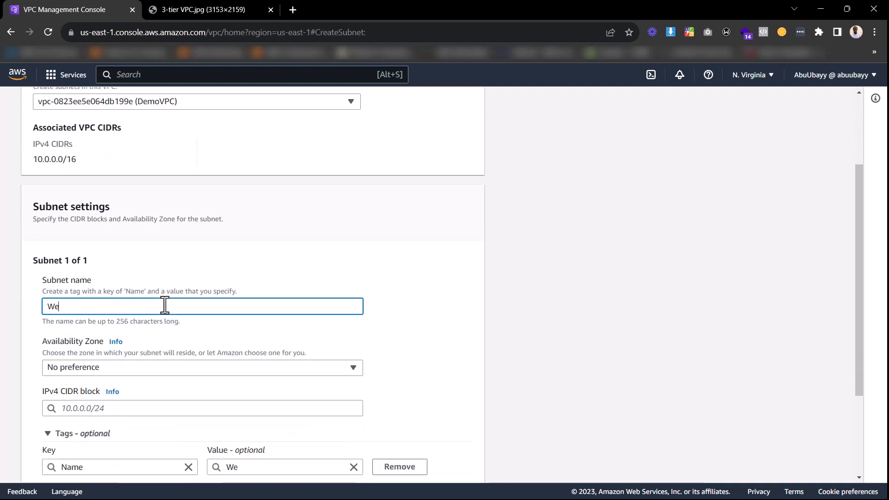
text(bServer Su)
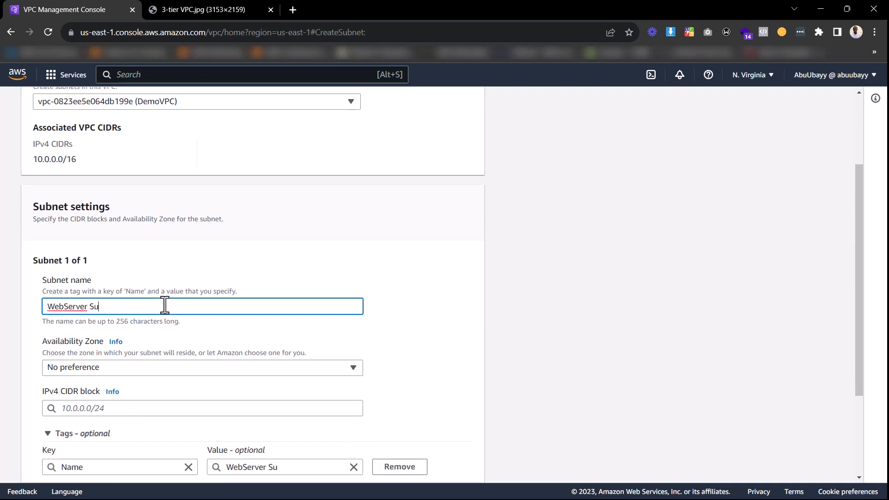
text(bnet AZ-2)
Step: Set WebServer Subnet AZ-2 to availability zone us-east-1b with IPv4 CIDR block 10.0.3.0/24, and create the subnet
scroll(186, 327, down, 1)
click(124, 312)
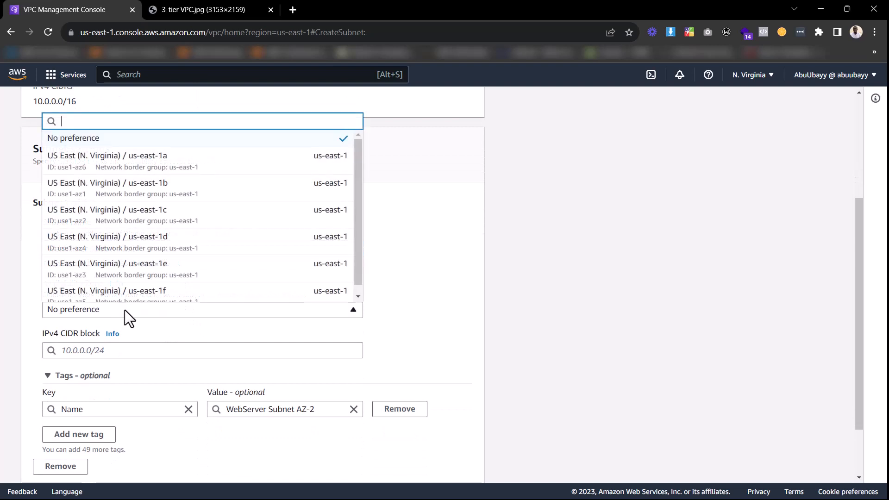
click(151, 198)
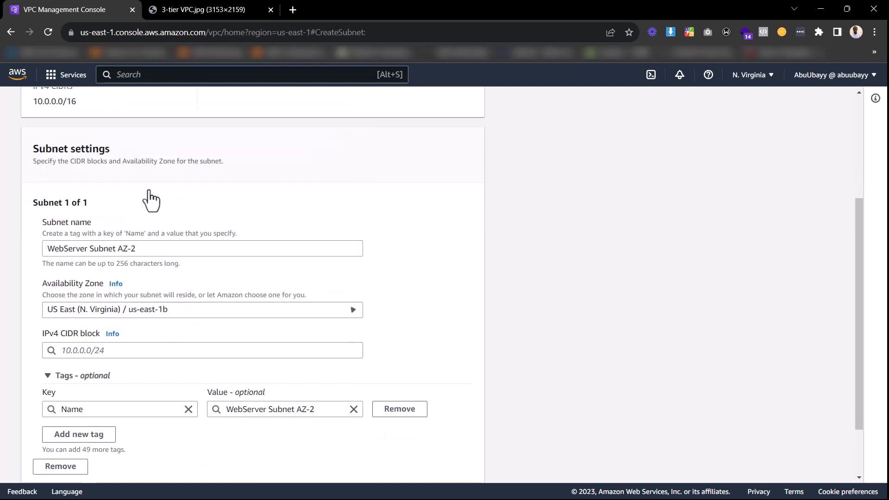
scroll(185, 287, down, 1)
click(176, 298)
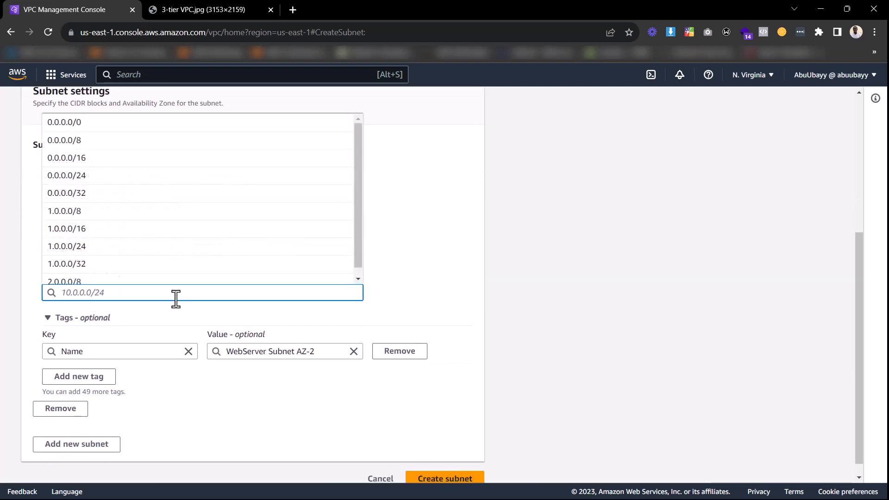
text(1)
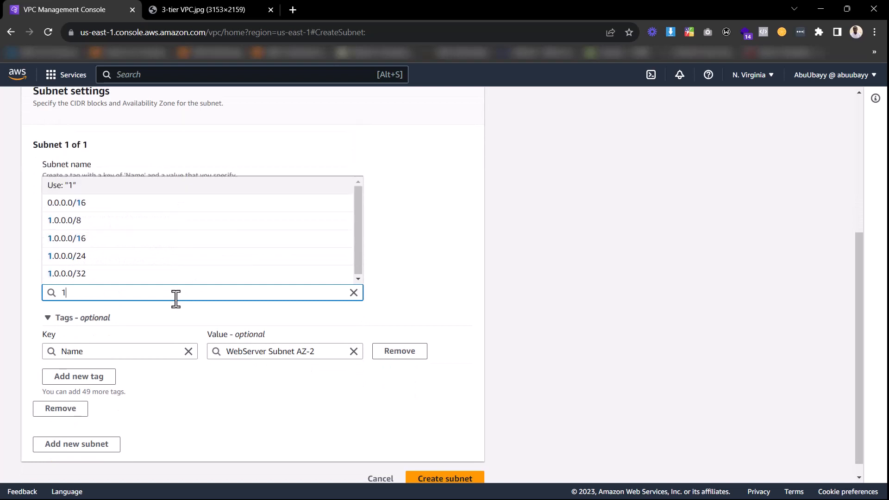
text(0.0.3)
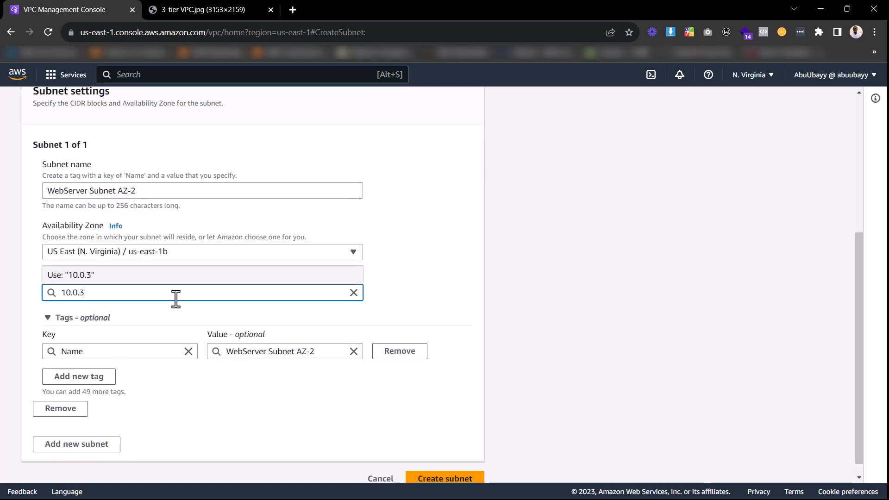
text(.0/24)
click(395, 237)
scroll(402, 278, down, 1)
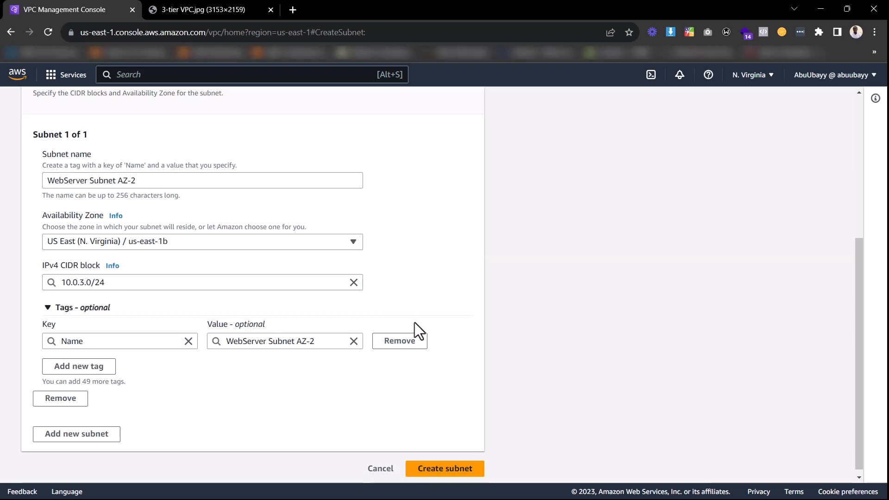
click(457, 477)
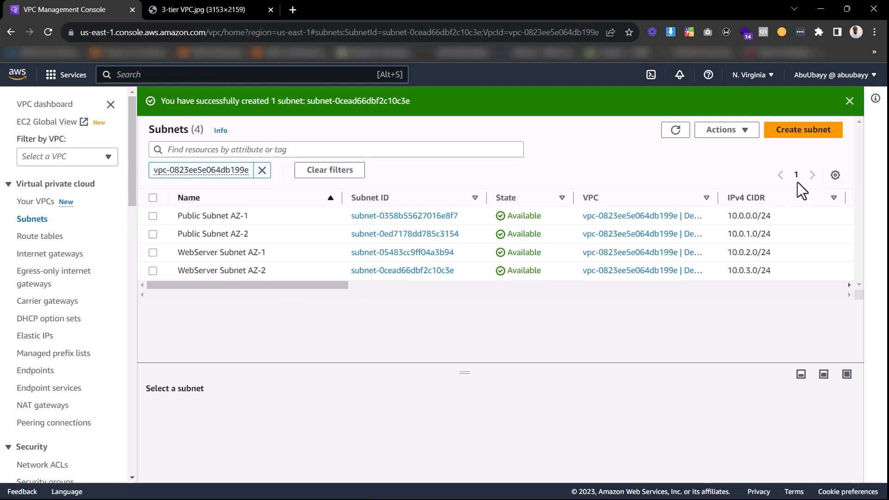
Step: Start a new subnet in DemoVPC and name it Database Subnet AZ-1
click(797, 134)
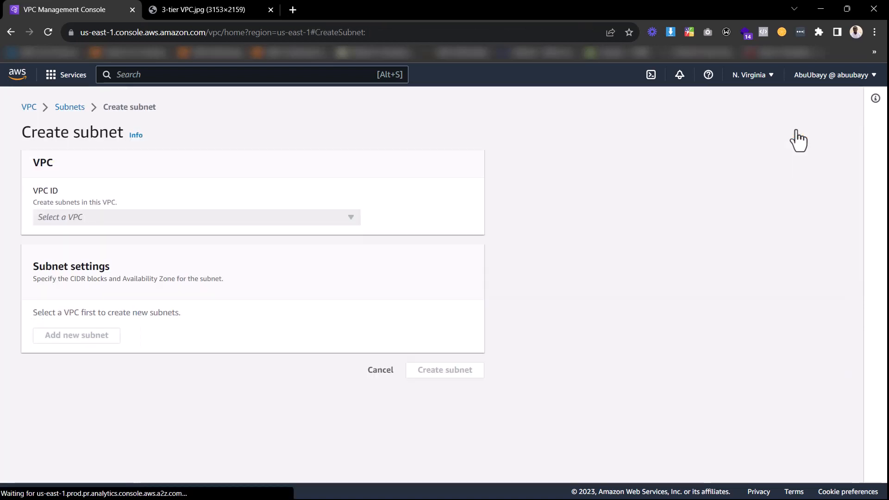
click(184, 216)
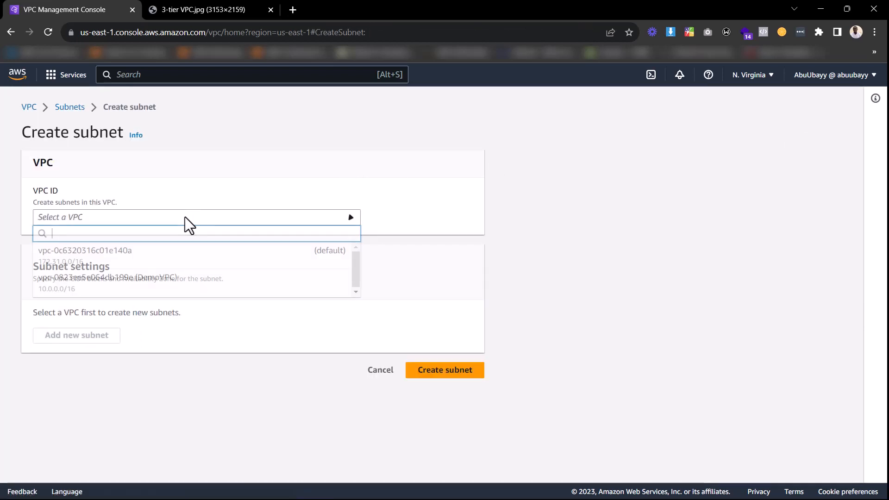
click(177, 284)
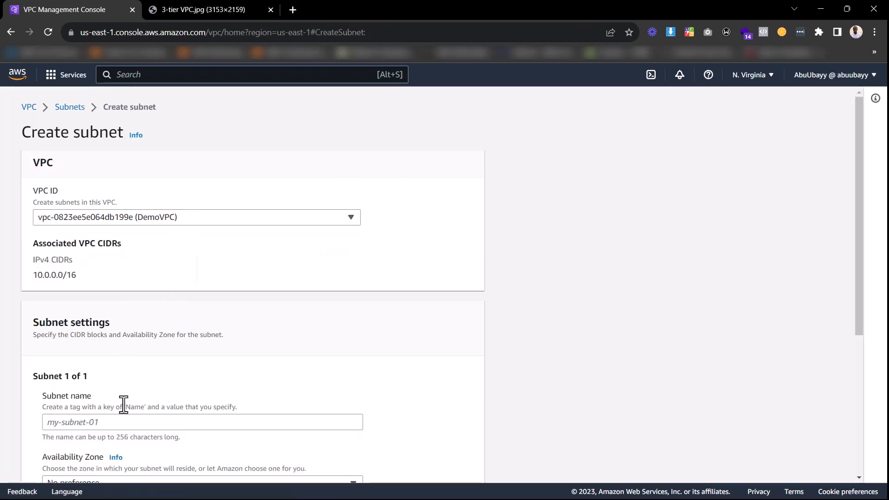
scroll(119, 403, down, 1)
click(111, 364)
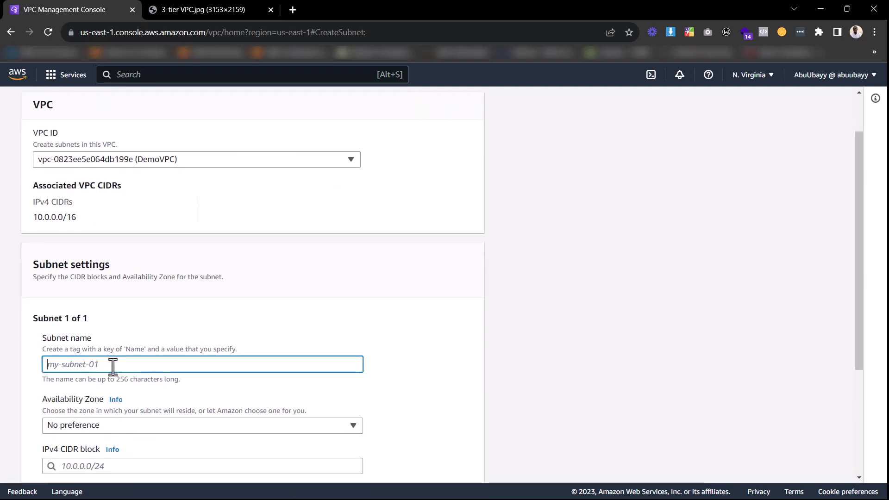
text(Database )
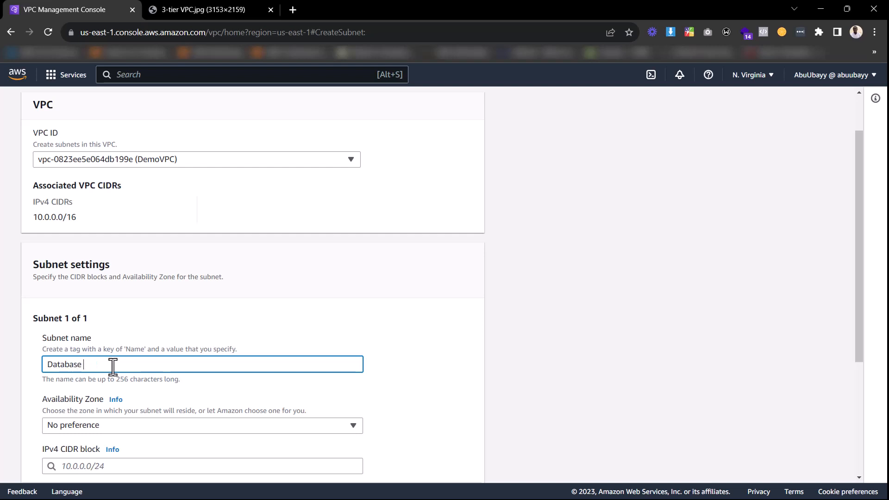
text(Subnet AZ-1)
Step: Set Database Subnet AZ-1 to availability zone us-east-1a with IPv4 CIDR block 10.0.4.0/24, and create the subnet
scroll(116, 366, down, 3)
click(104, 309)
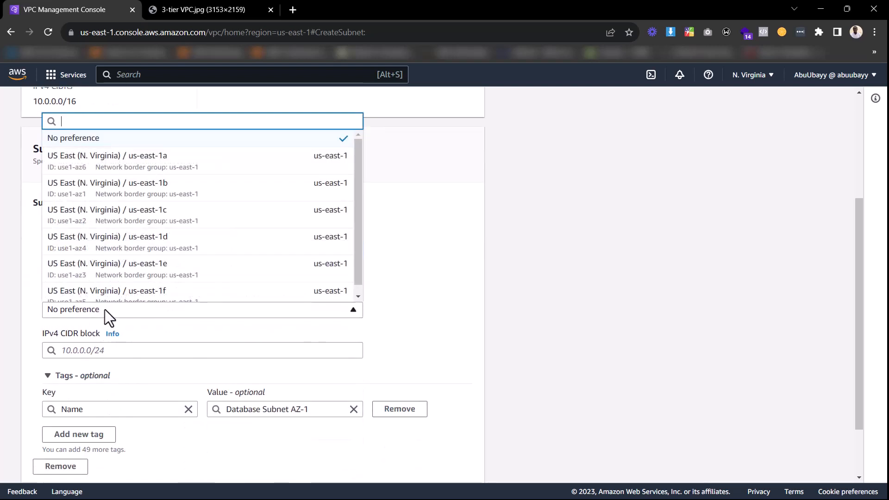
click(178, 161)
scroll(188, 183, down, 2)
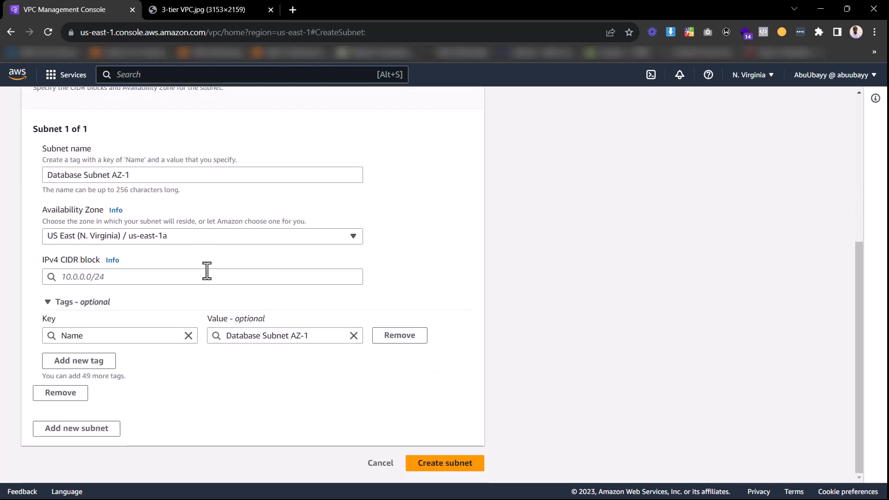
click(207, 277)
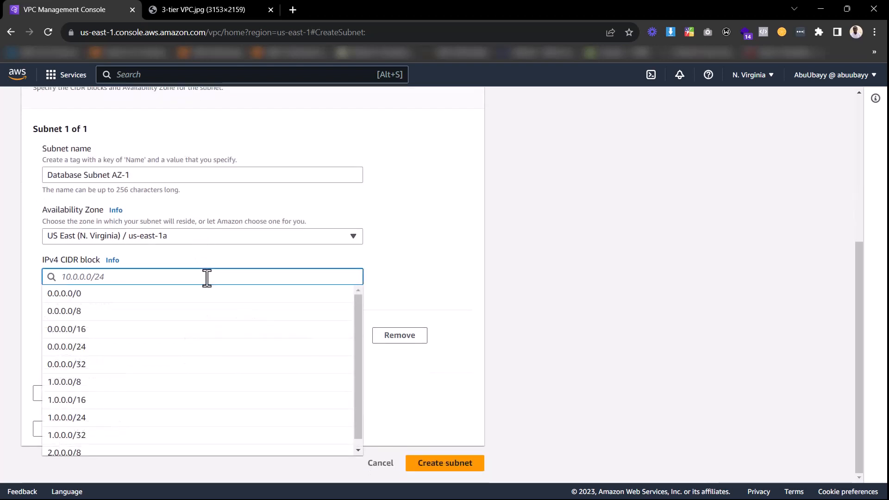
text(10.0.0)
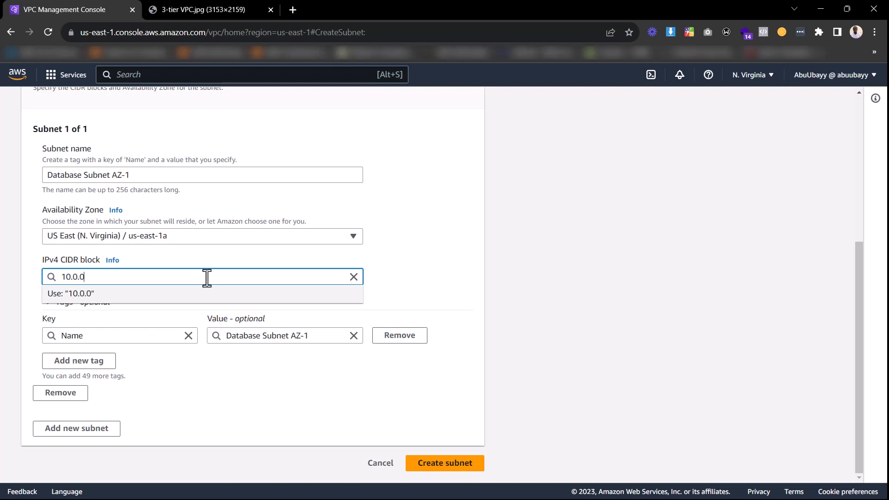
key(BackSpace)
text(4.0/24)
click(414, 262)
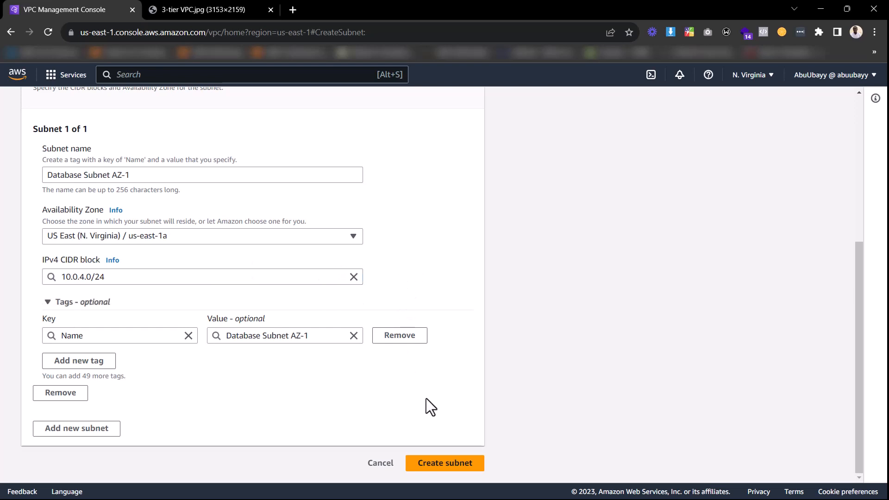
click(445, 462)
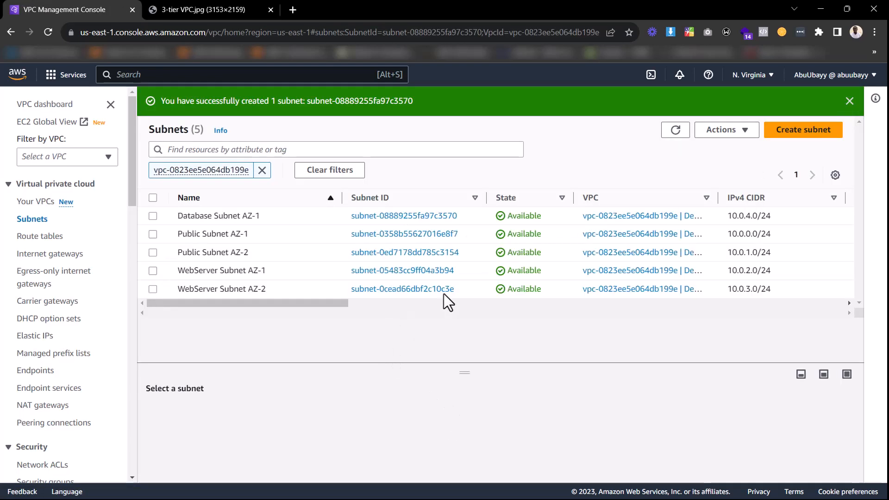
Step: Start another subnet in DemoVPC and name it Database Subnet AZ-2
click(804, 136)
click(94, 217)
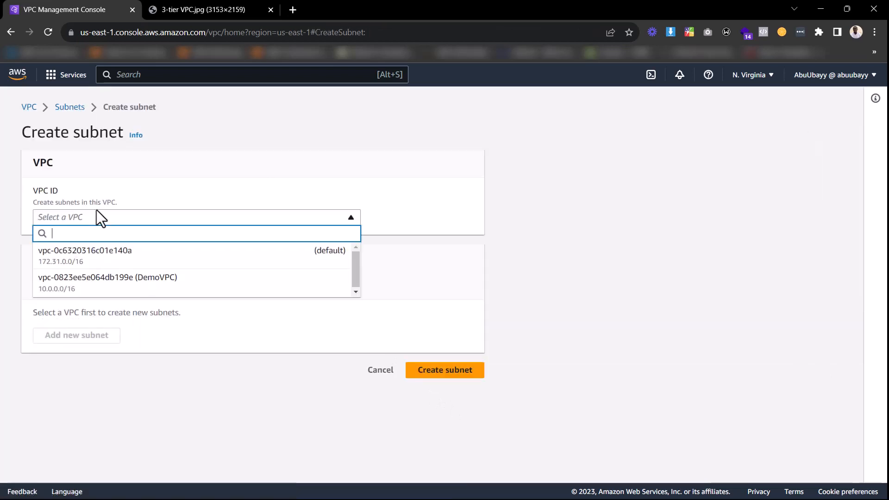
click(114, 292)
scroll(97, 343, down, 3)
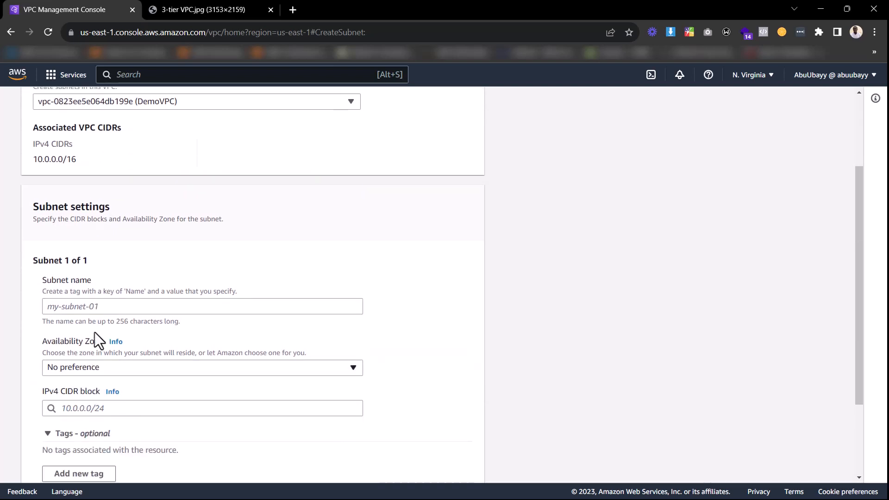
click(102, 306)
text(Database)
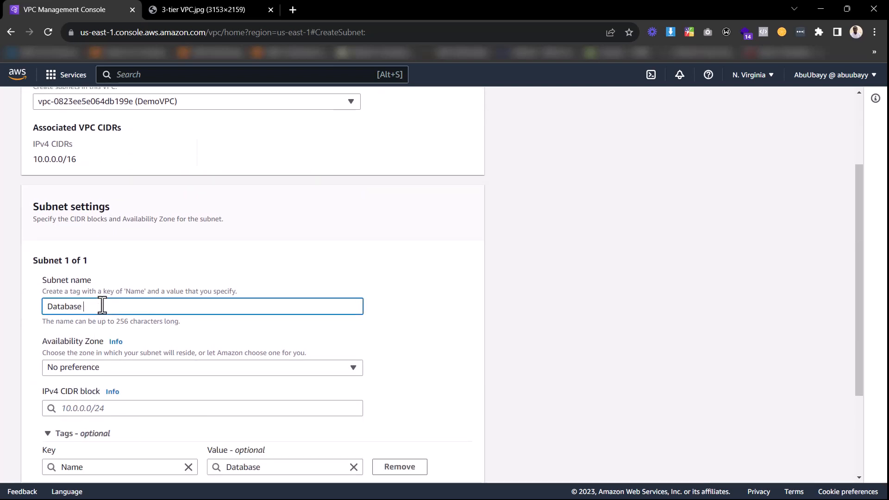
text( Subnet Az-2)
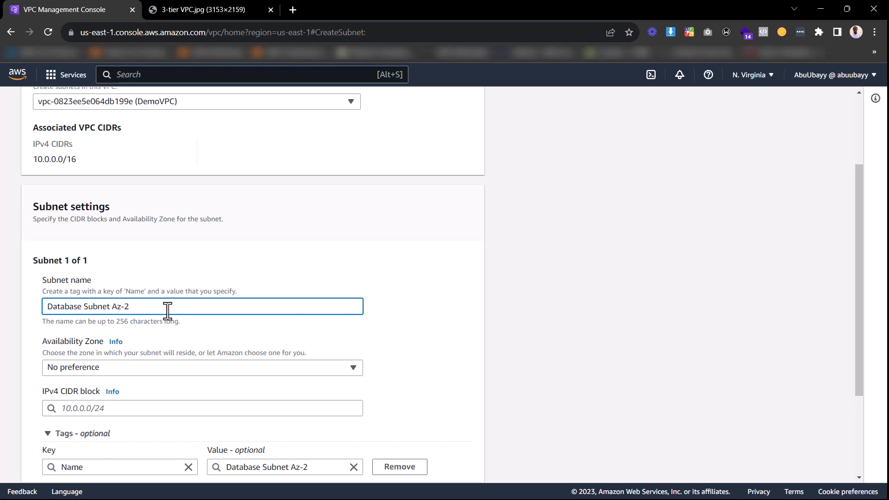
click(122, 306)
key(BackSpace)
text(Z)
click(288, 251)
Step: Set Database Subnet AZ-2 to availability zone us-east-1b with IPv4 CIDR block 10.0.5.0/24, and create the subnet
scroll(288, 251, down, 3)
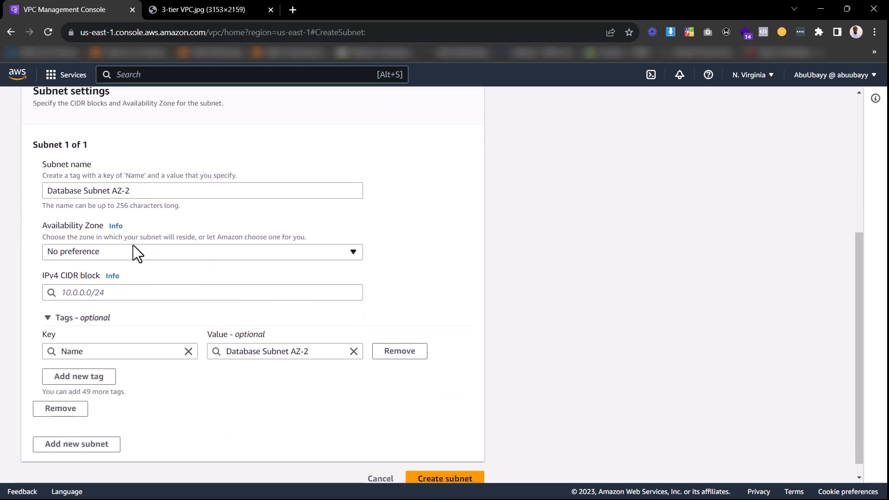
click(133, 248)
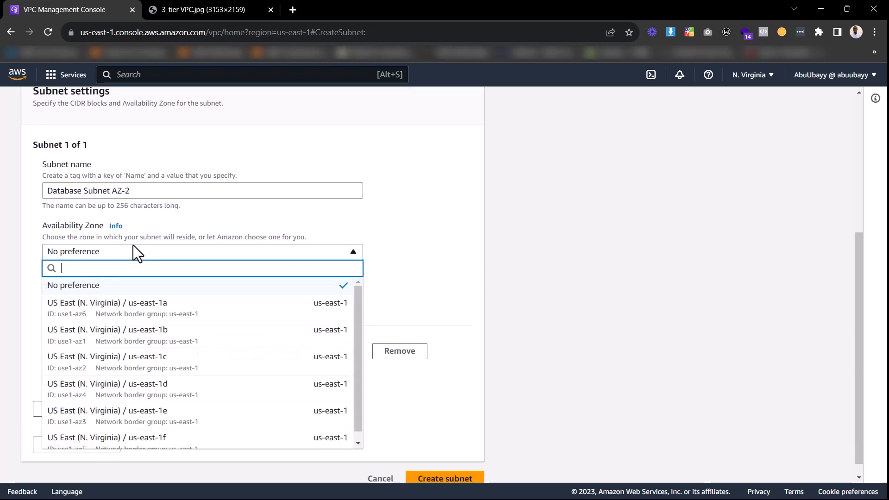
click(180, 343)
scroll(216, 263, down, 2)
click(201, 277)
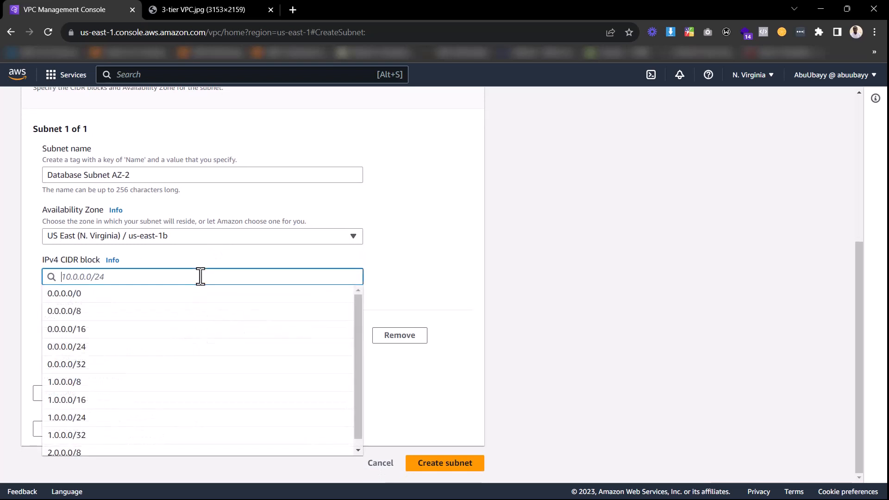
text(10)
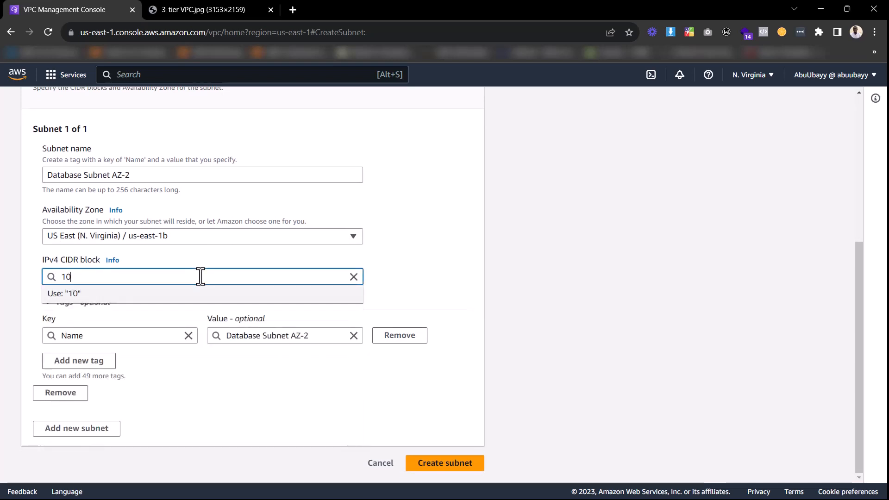
text(.0.5.0/24)
click(413, 236)
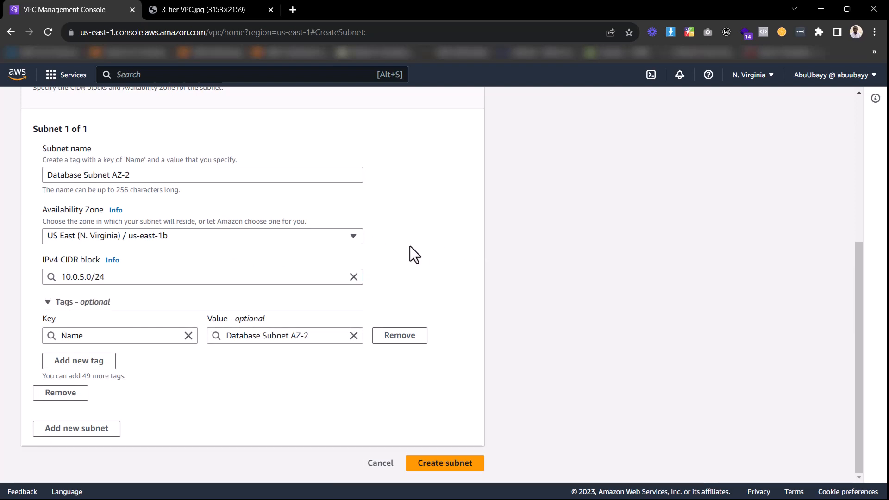
click(446, 464)
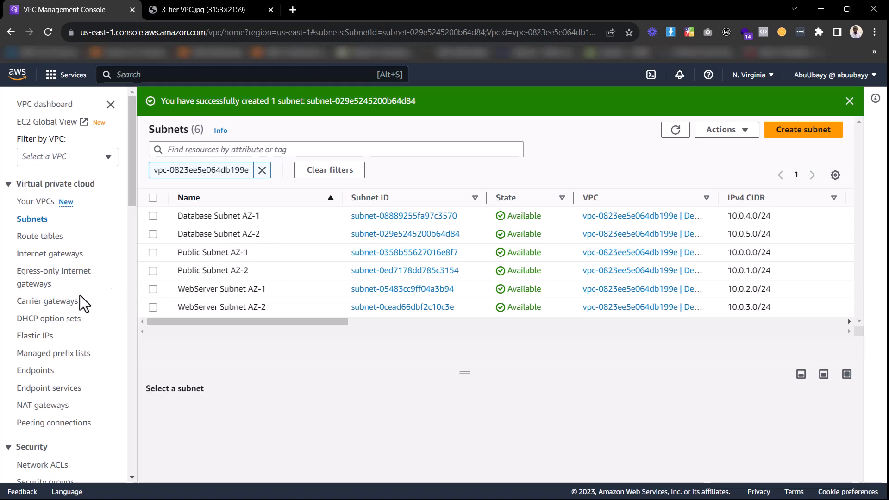
Step: Review the subnet associations of DemoVPC's main route table and compare them with the 3-tier VPC reference diagram
click(50, 237)
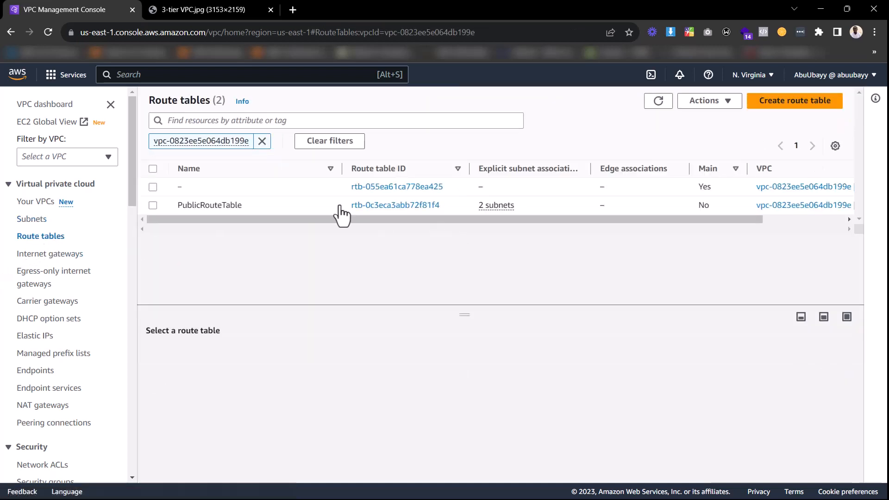
click(383, 187)
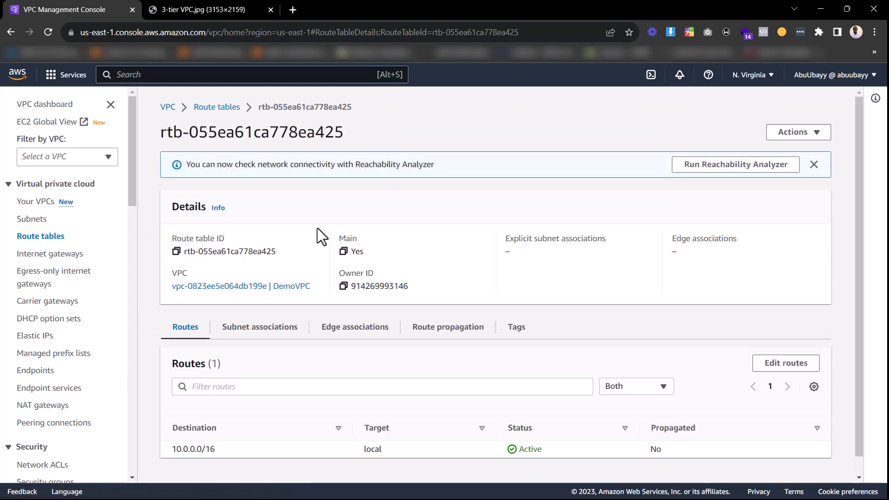
click(276, 330)
scroll(290, 323, down, 2)
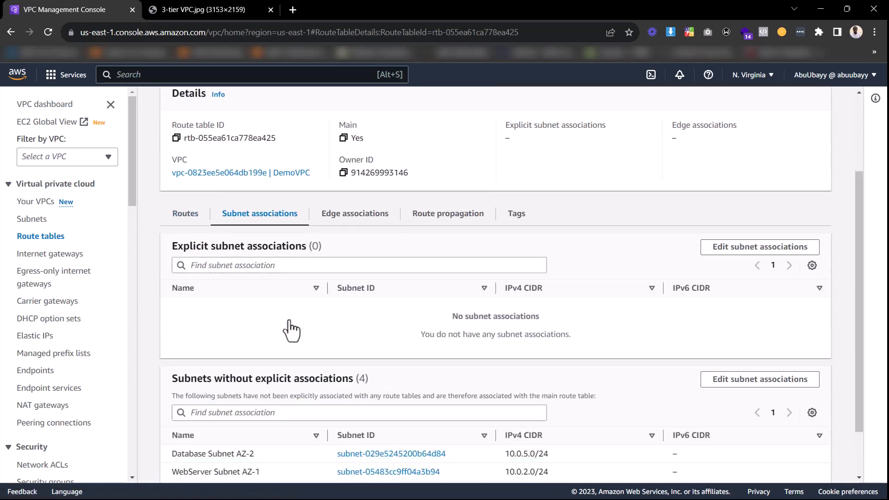
scroll(291, 329, down, 2)
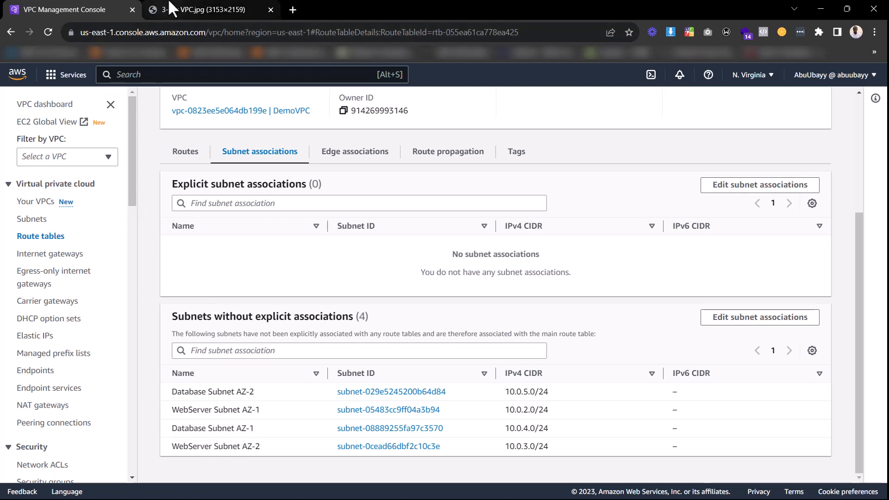
click(200, 8)
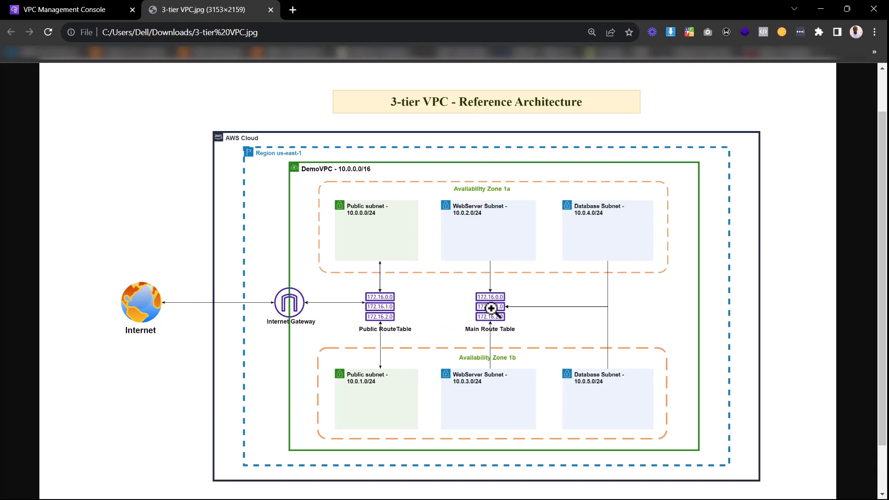
click(95, 10)
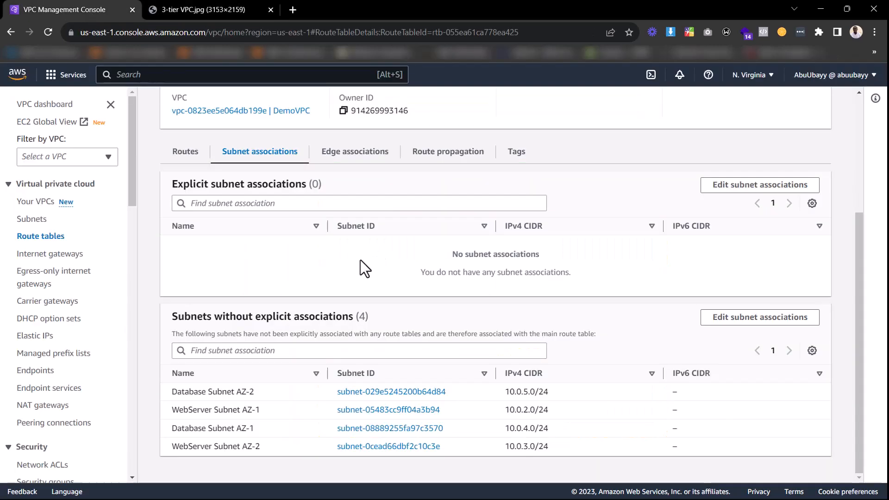